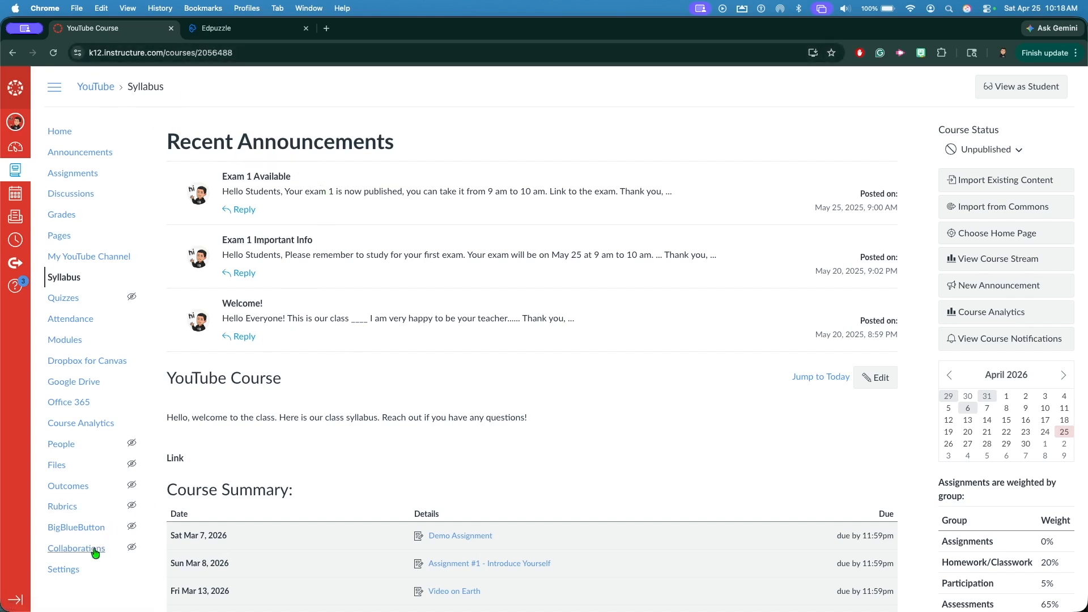
- Open the YouTube course's app settings, filter the external apps for "EdPuzzle" and open the Edpuzzle app page
click(91, 572)
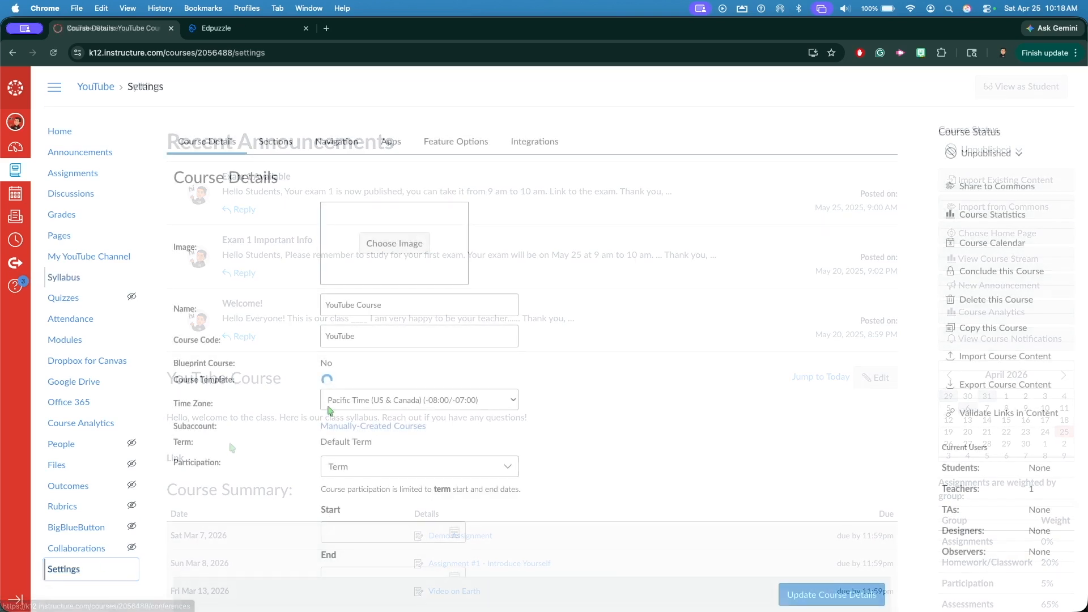
click(396, 145)
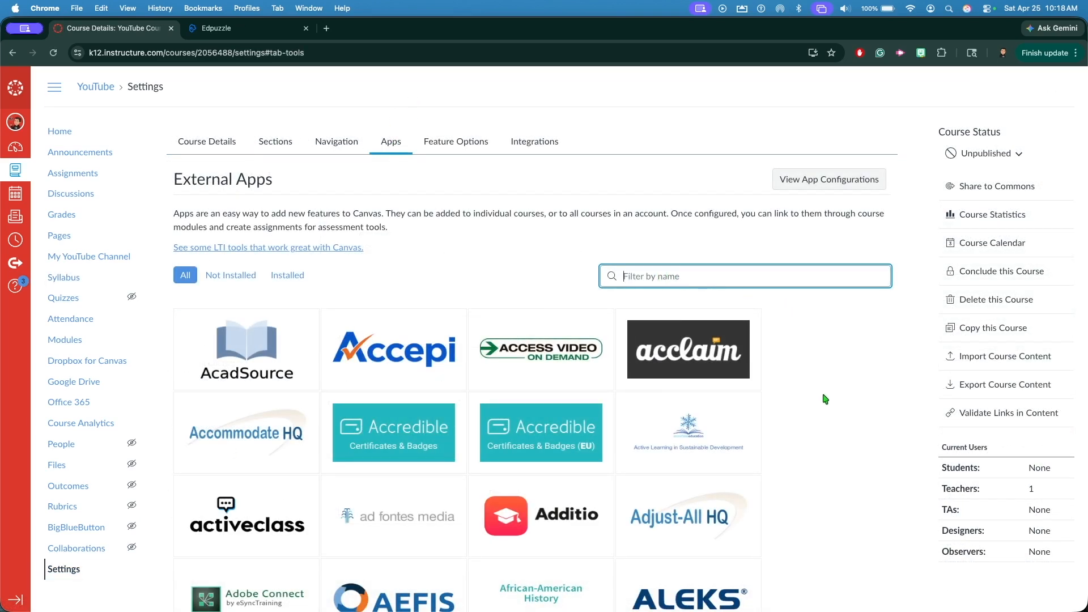
text(EdP)
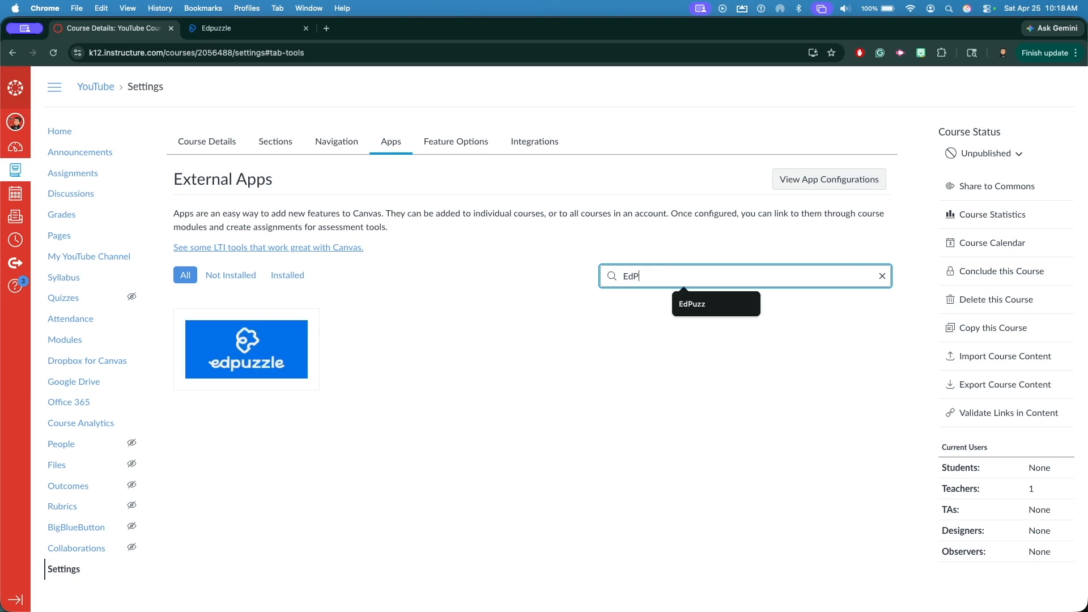
text(uzzle)
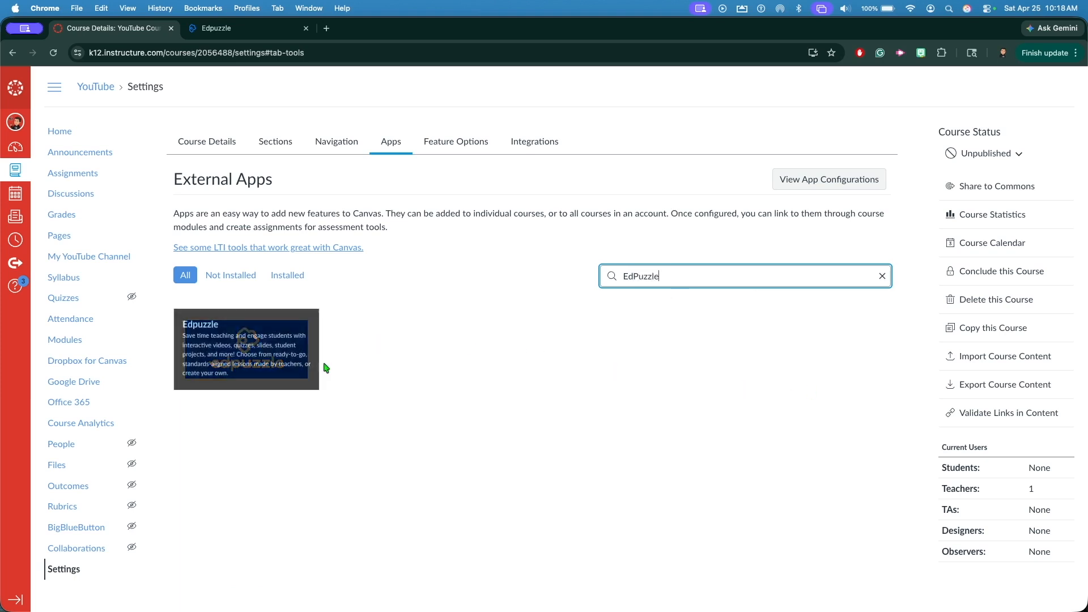
click(258, 348)
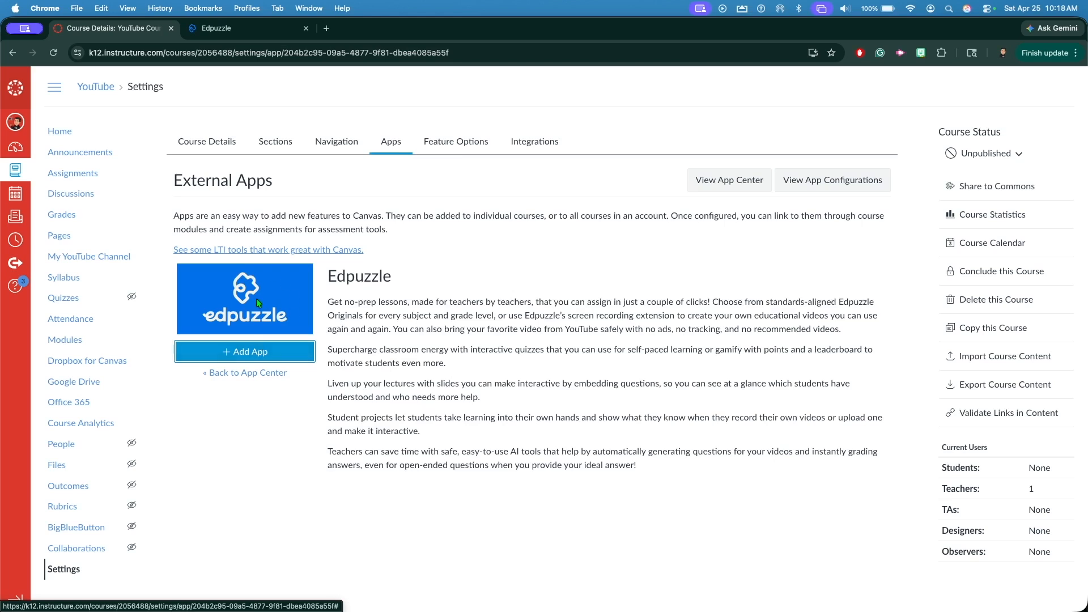
- Open the form for adding Edpuzzle to the course and inspect its Consumer Key and Shared Secret fields
click(288, 354)
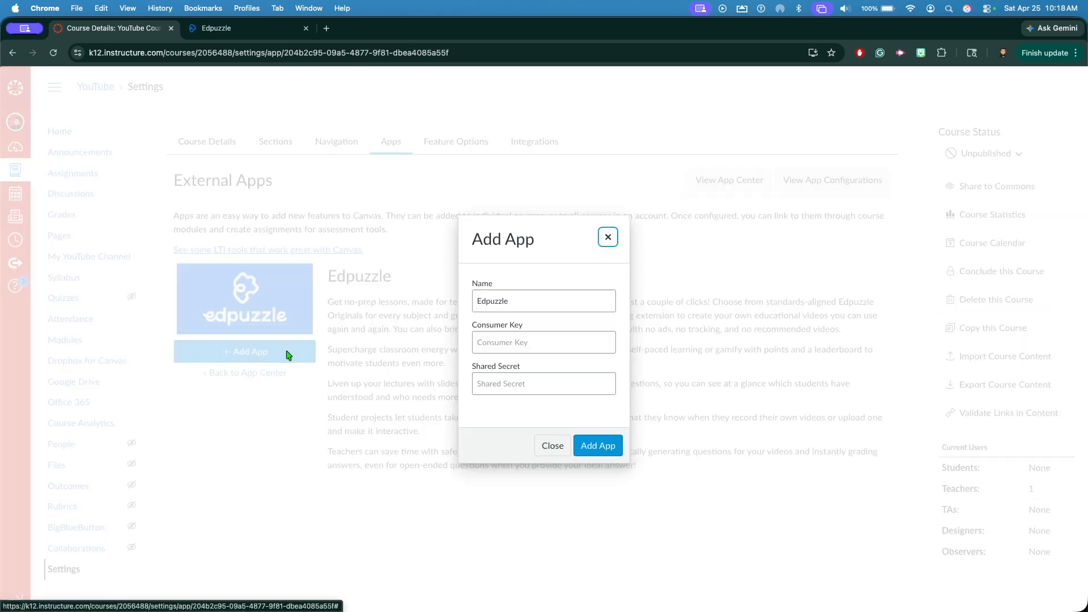
click(516, 338)
click(497, 377)
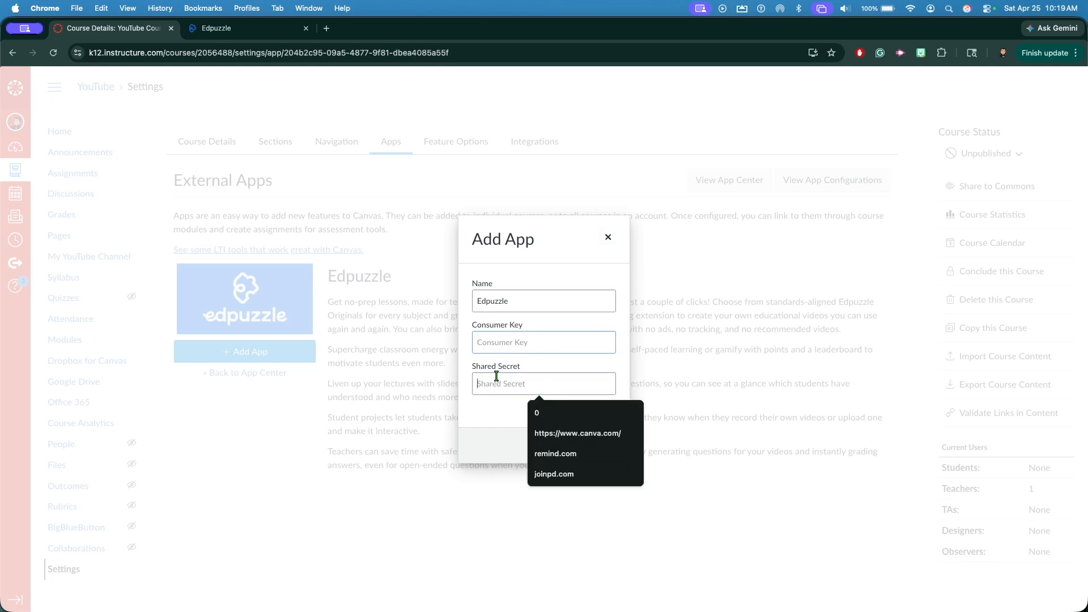
click(498, 403)
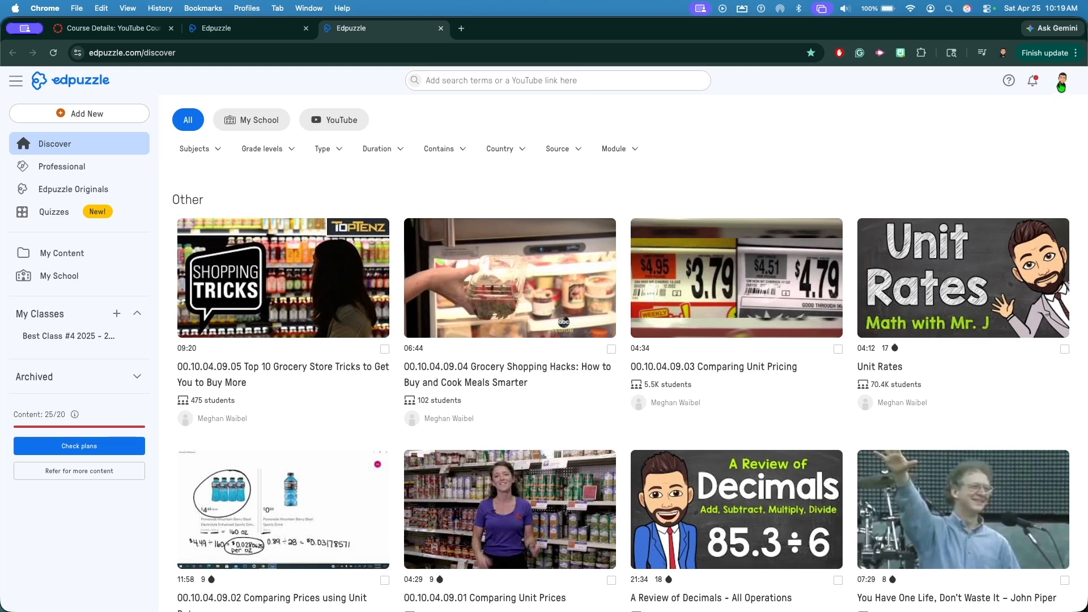
- In Edpuzzle, open the account profile and examine the Canvas entry under Connected accounts
click(1062, 85)
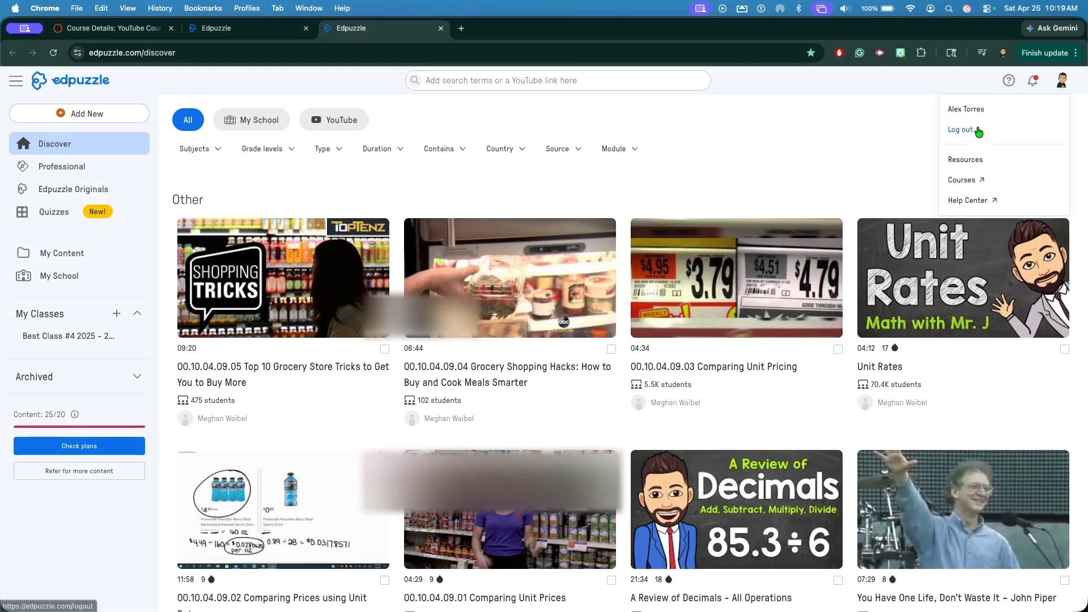
click(989, 109)
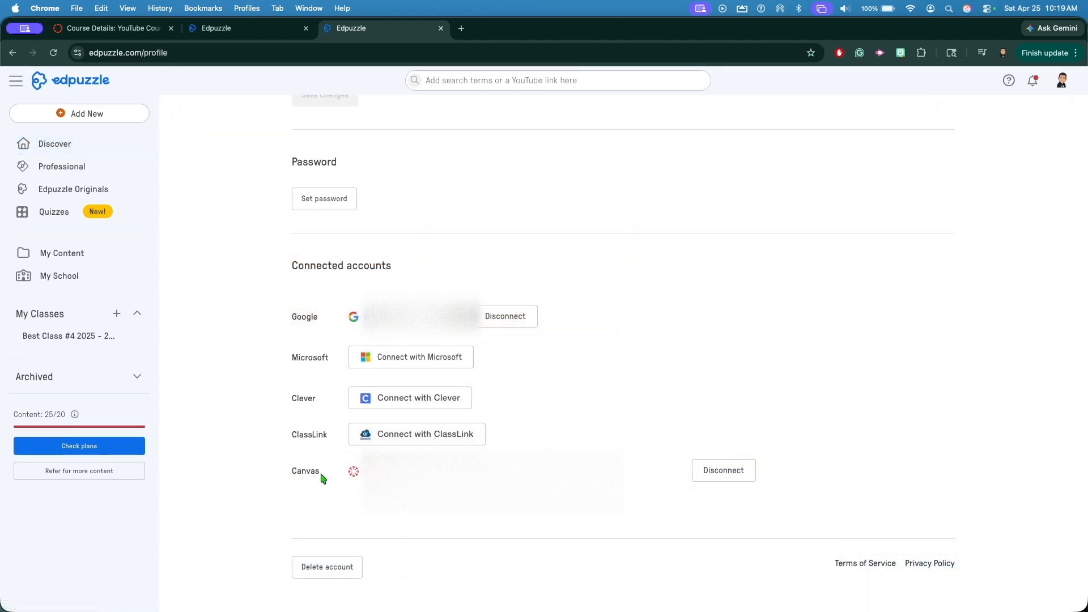
drag(293, 266, 418, 270)
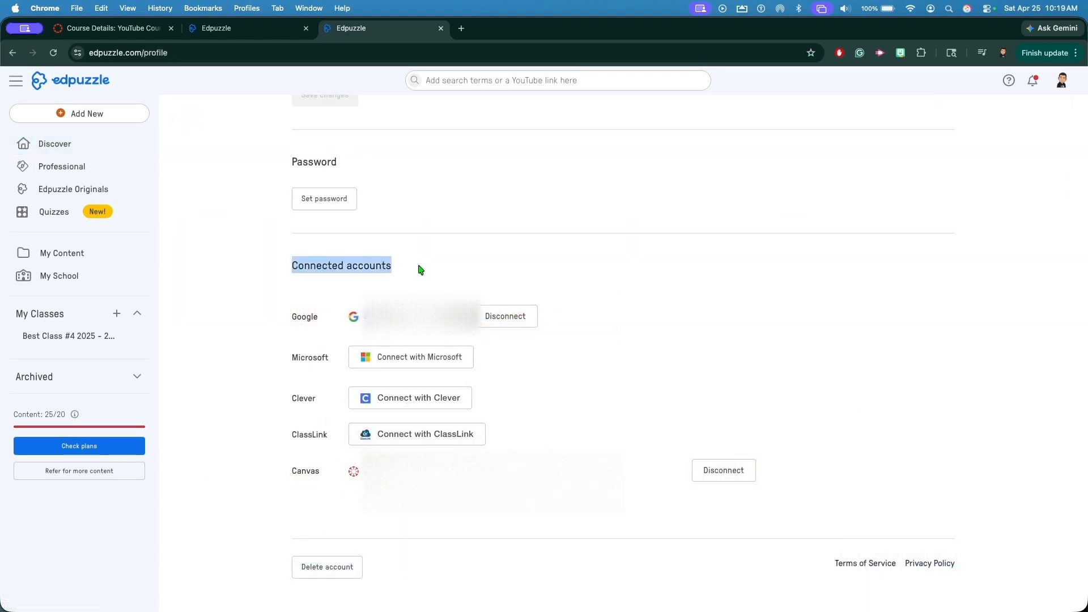
click(419, 270)
double_click(299, 474)
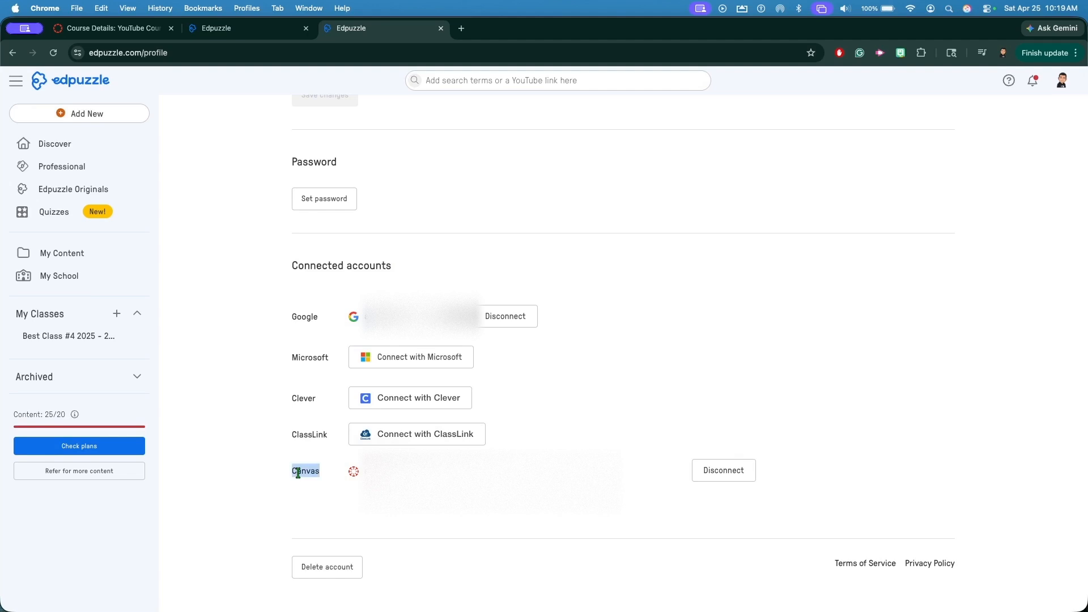
click(307, 472)
- Return to Canvas, dismiss the Add App form without adding Edpuzzle, and close the extra Edpuzzle browser tab
click(118, 29)
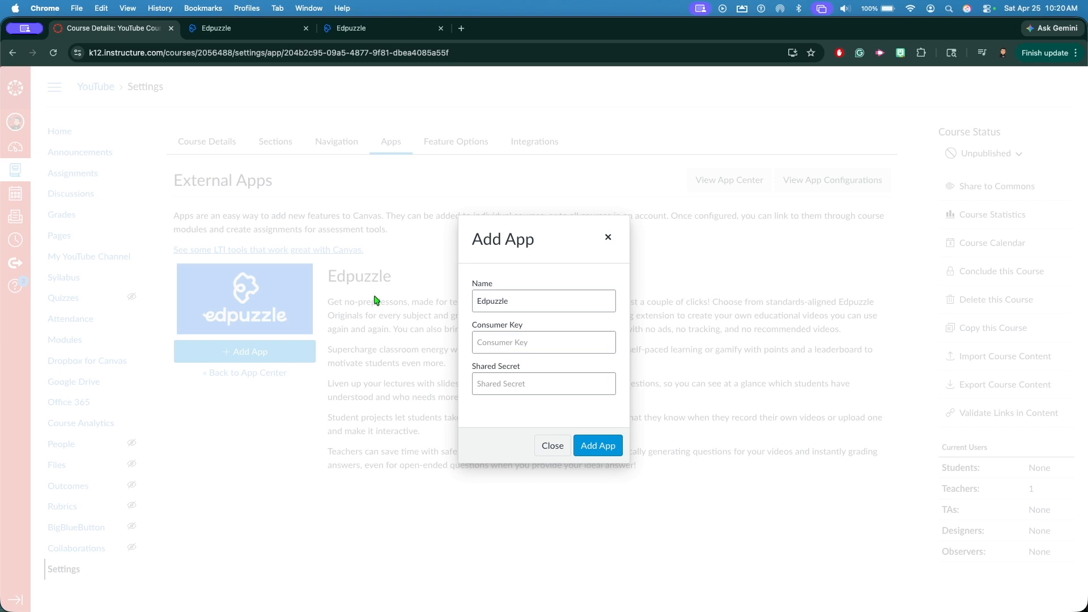
click(539, 442)
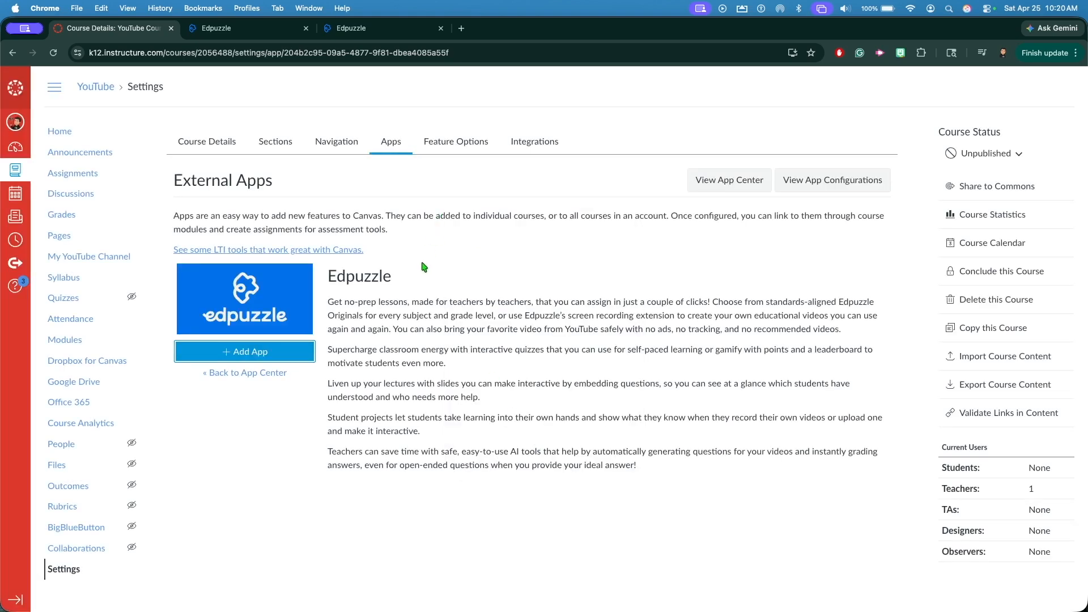
click(441, 28)
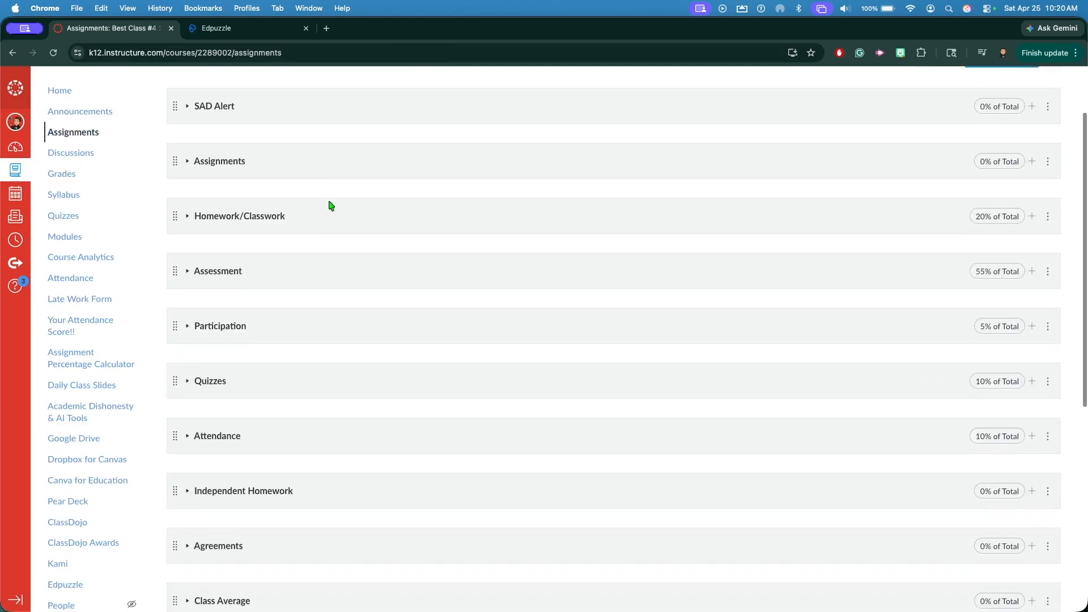
- Open Edpuzzle within the Best Class #4 course in Canvas to view its class assignments
scroll(331, 206, up, 3)
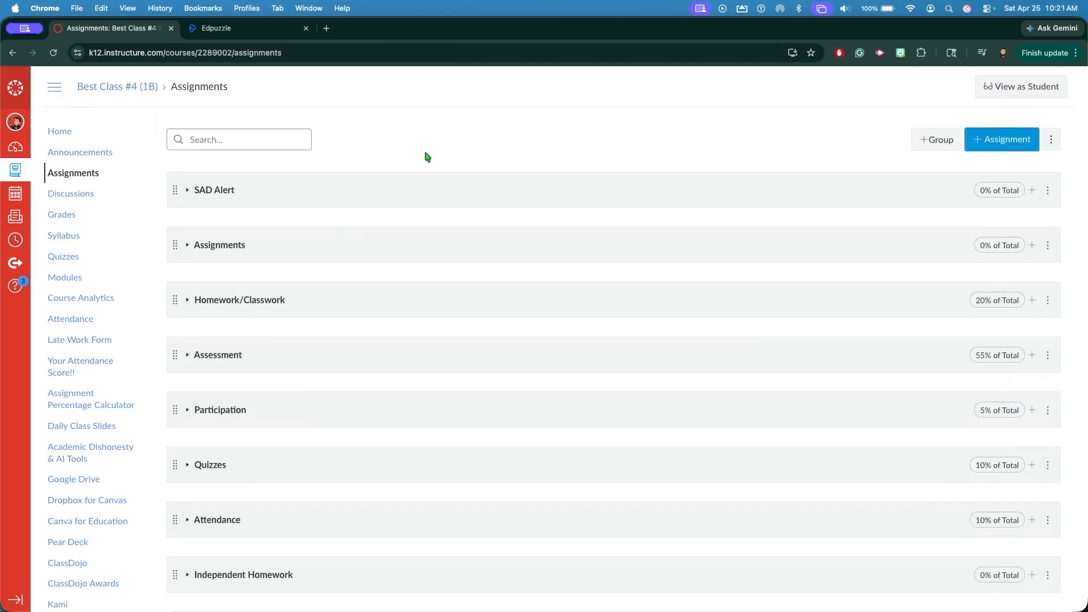
scroll(108, 433, down, 4)
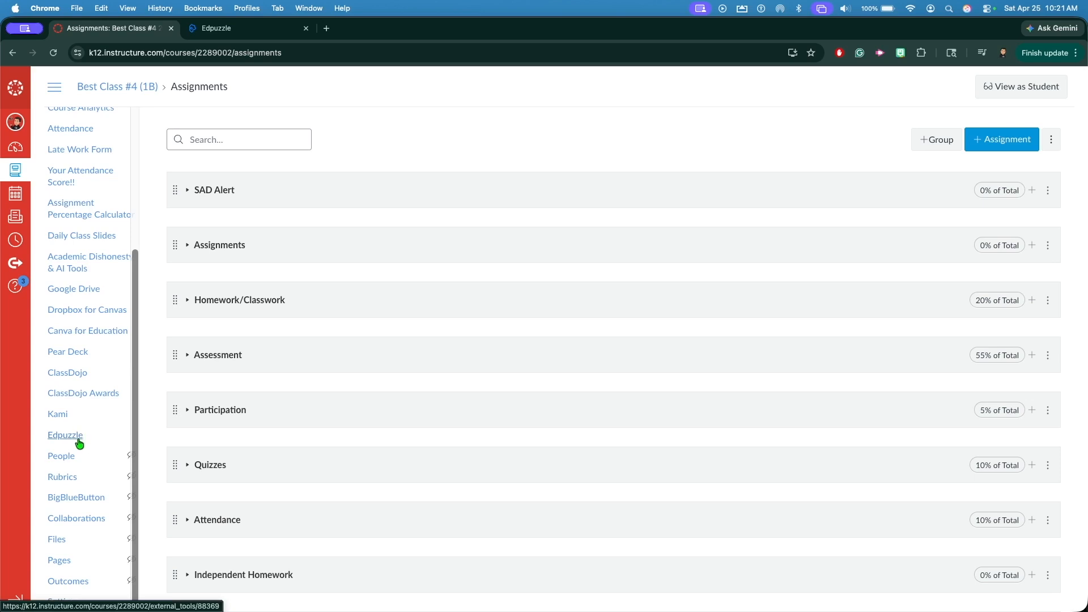
click(84, 439)
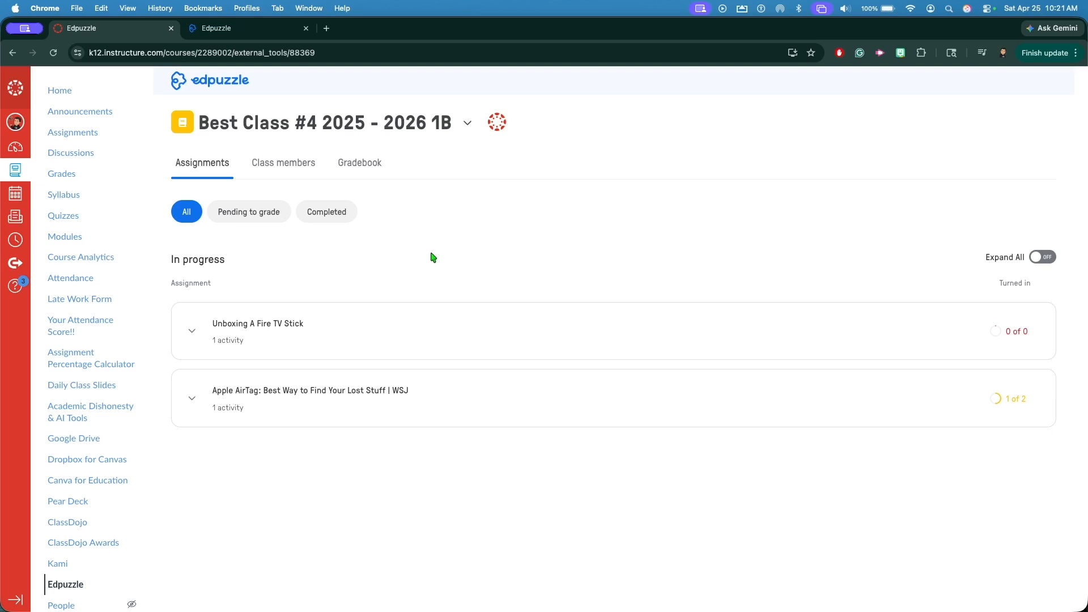
scroll(432, 257, up, 2)
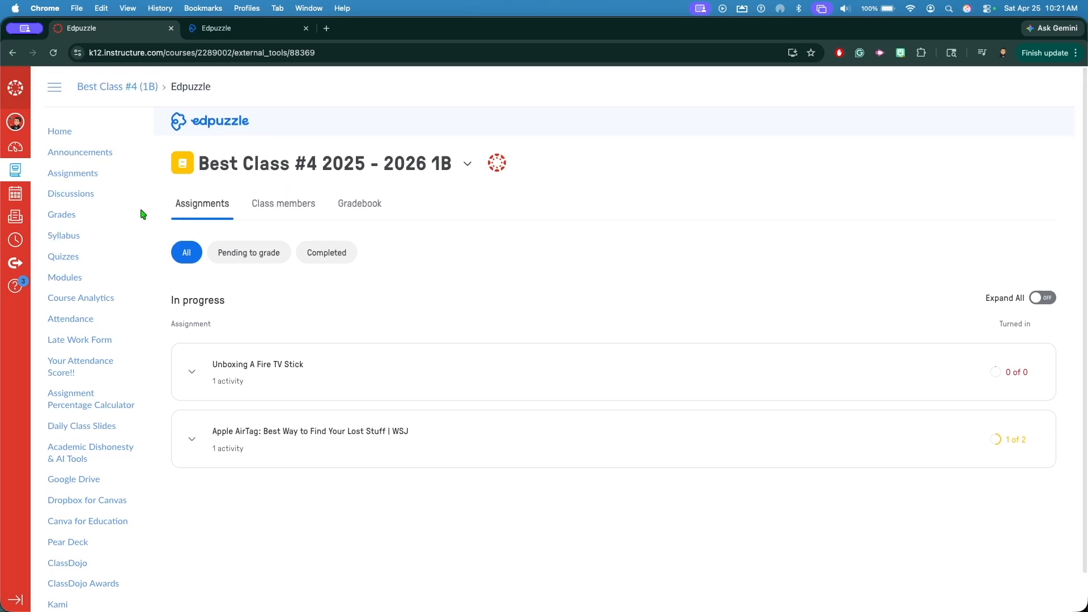
- Start creating a new assignment in the Best Class #4 course
click(117, 175)
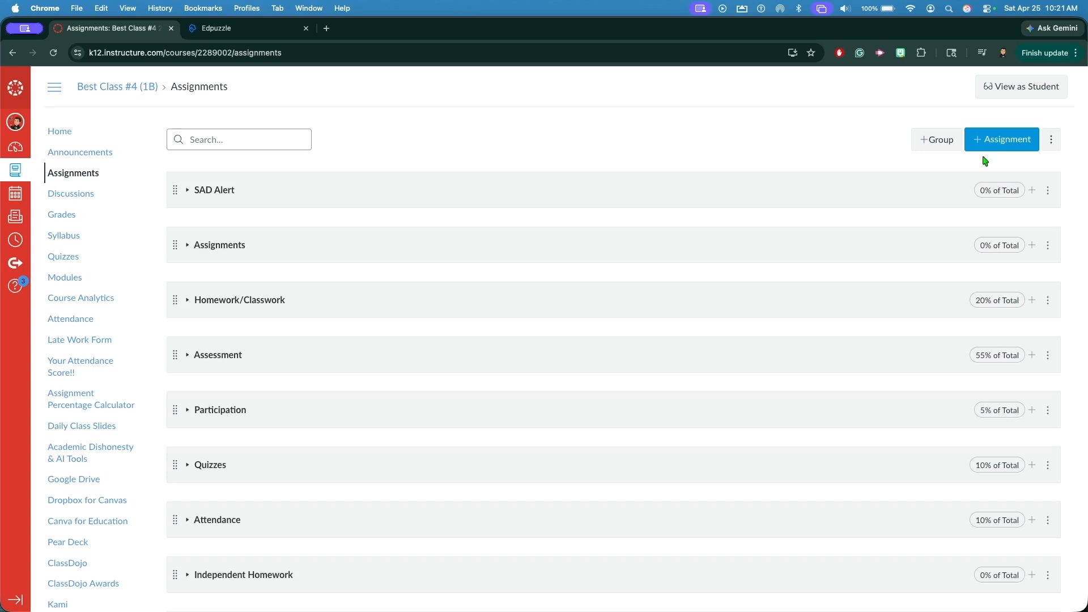
click(1001, 139)
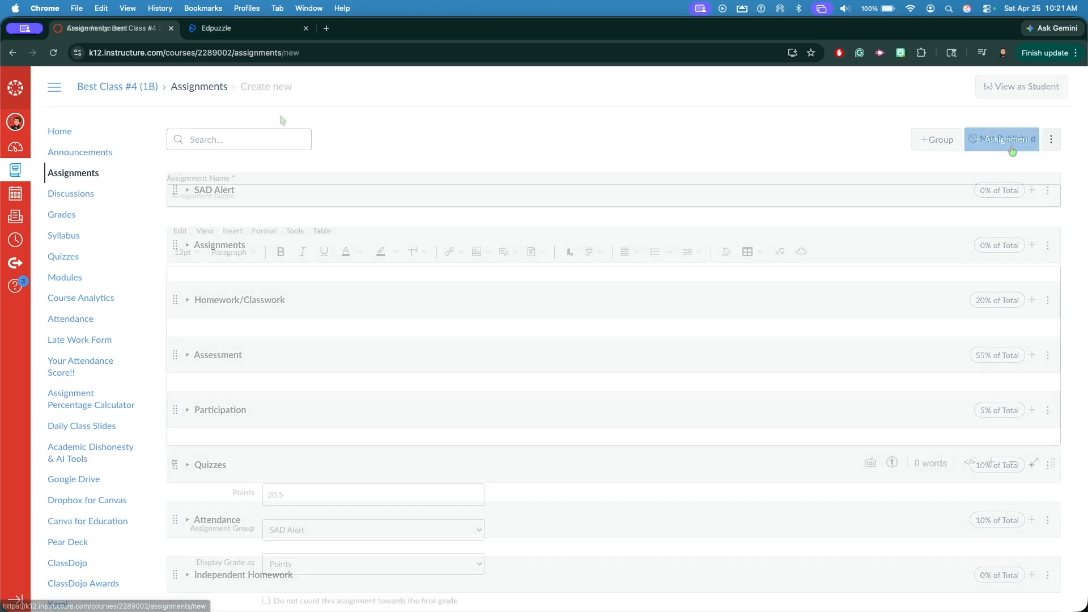
- Switch to Edpuzzle and check the title of the song chips video intended for the assignment
click(253, 35)
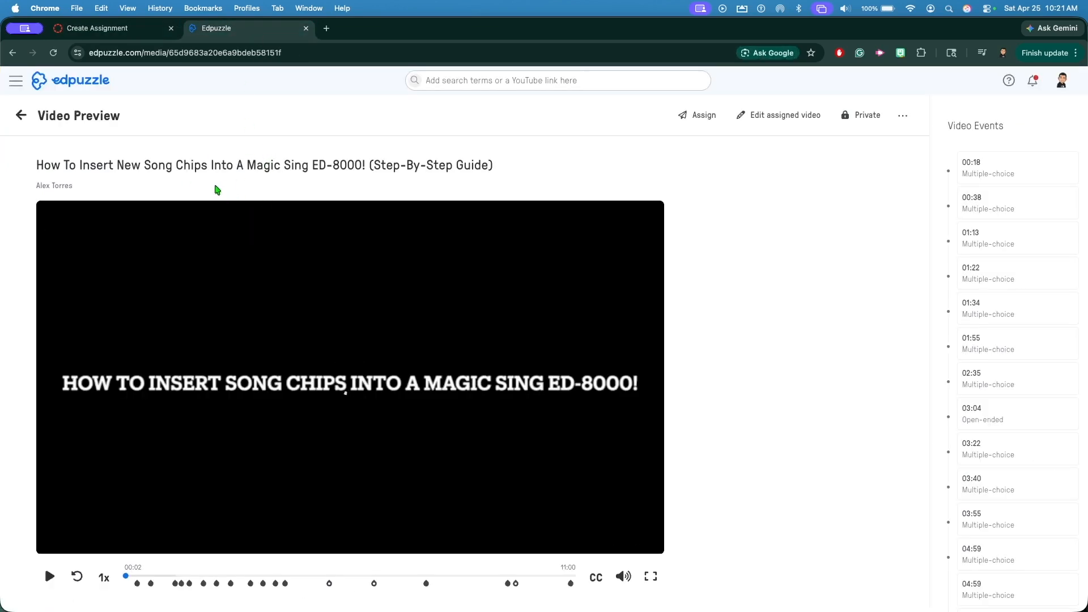
drag(36, 164, 529, 168)
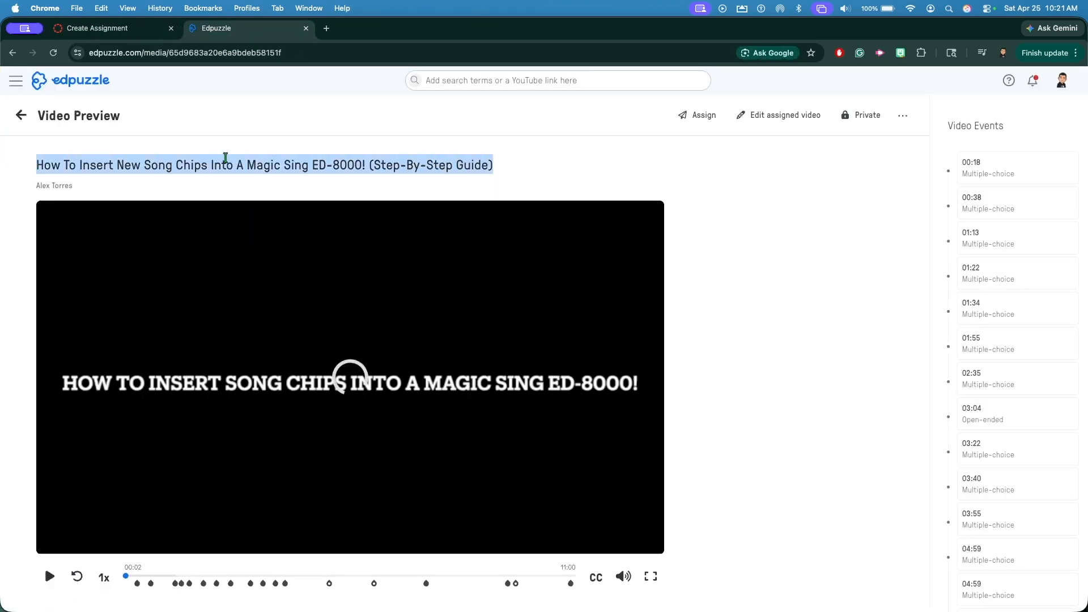
click(263, 165)
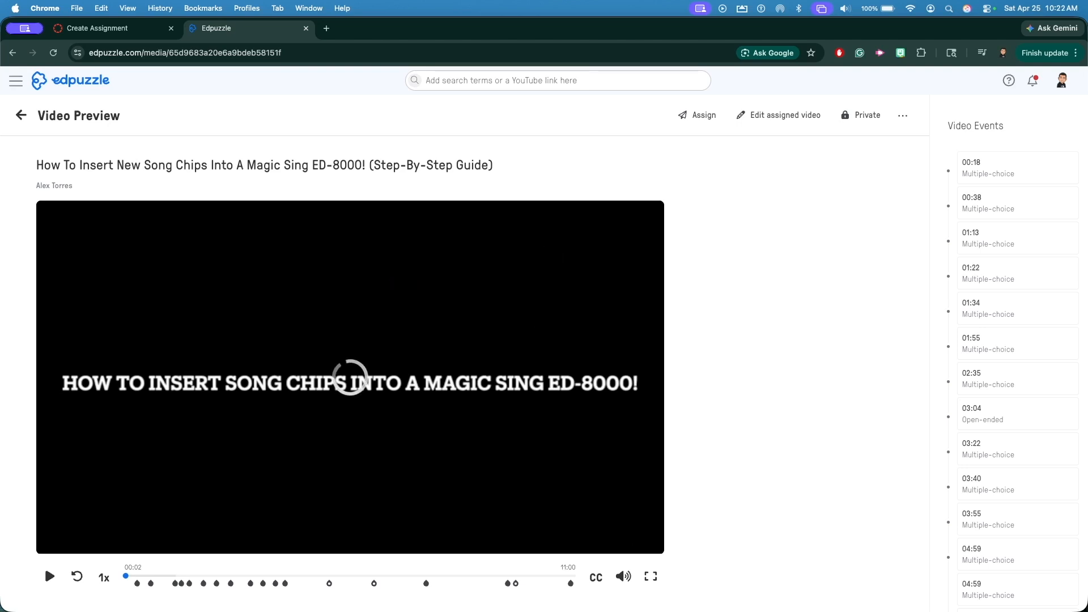
click(702, 116)
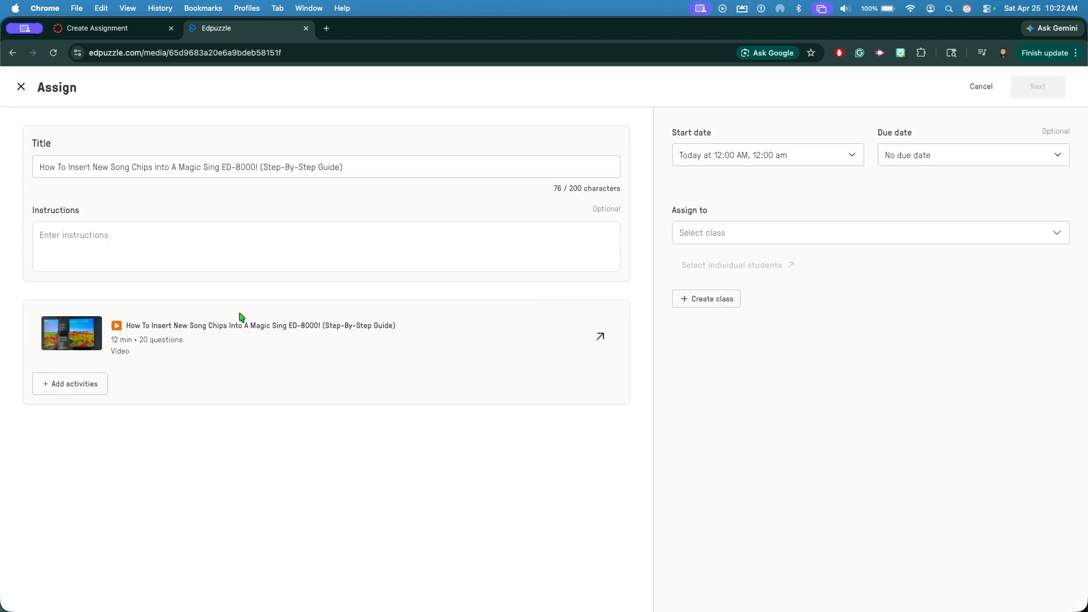
click(22, 90)
click(626, 372)
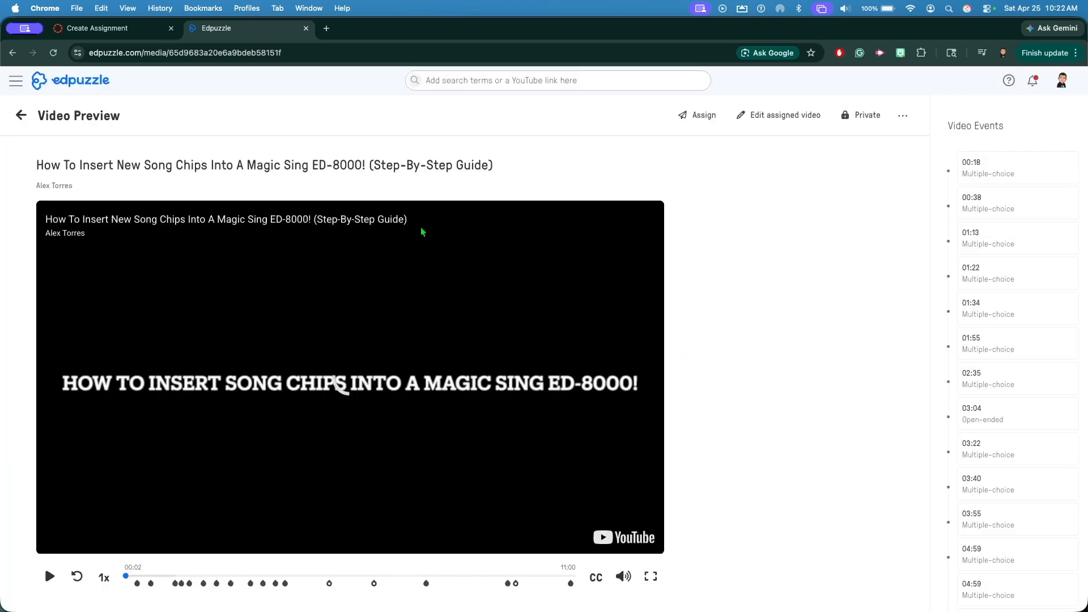
- Return to the new Canvas assignment and set its submission type to External Tool
click(113, 28)
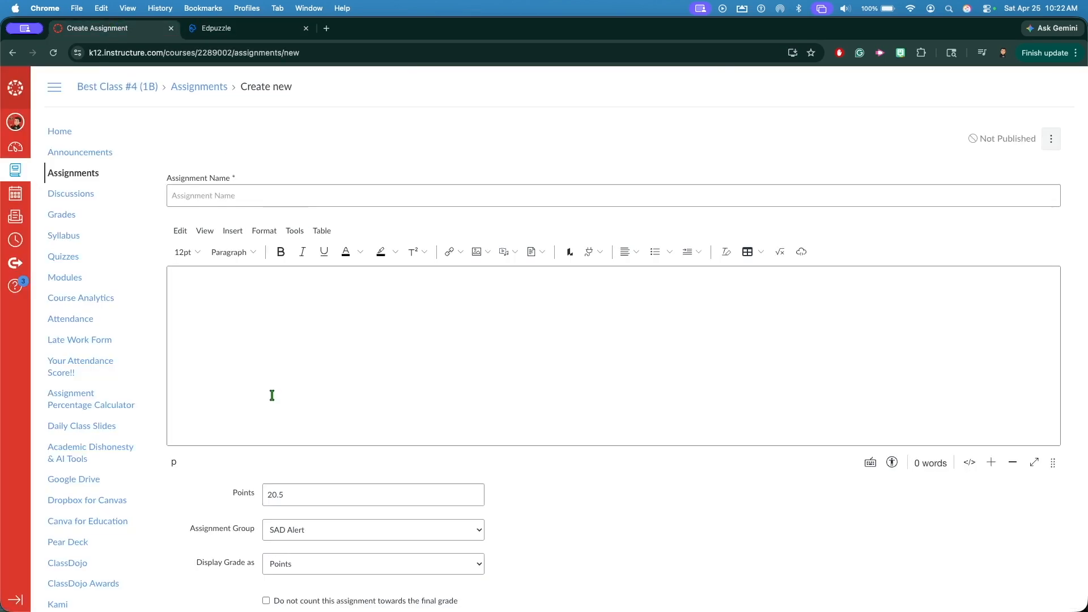
scroll(272, 395, down, 2)
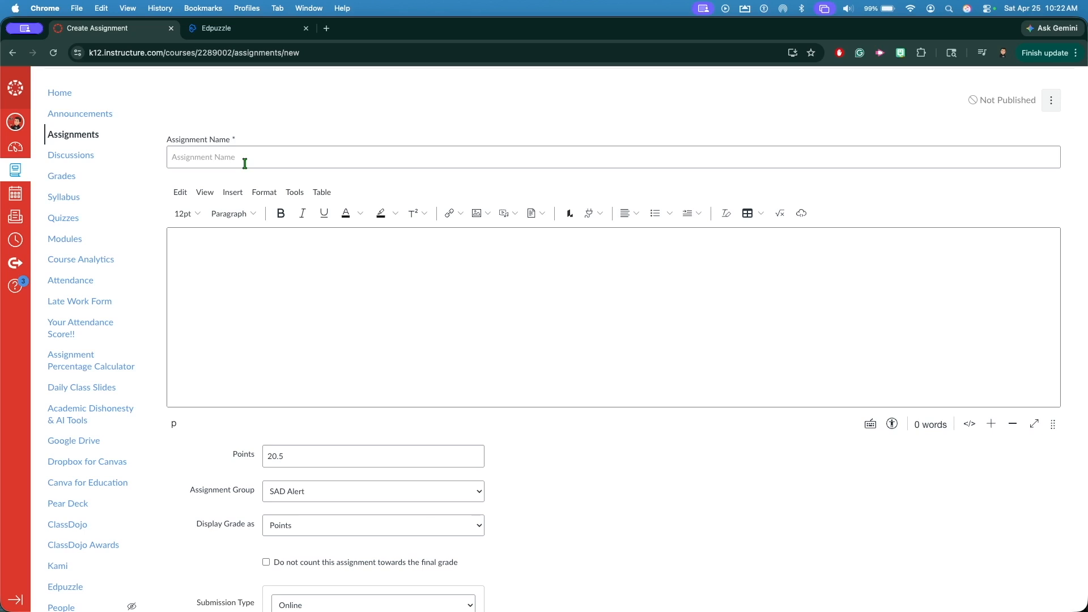
click(222, 25)
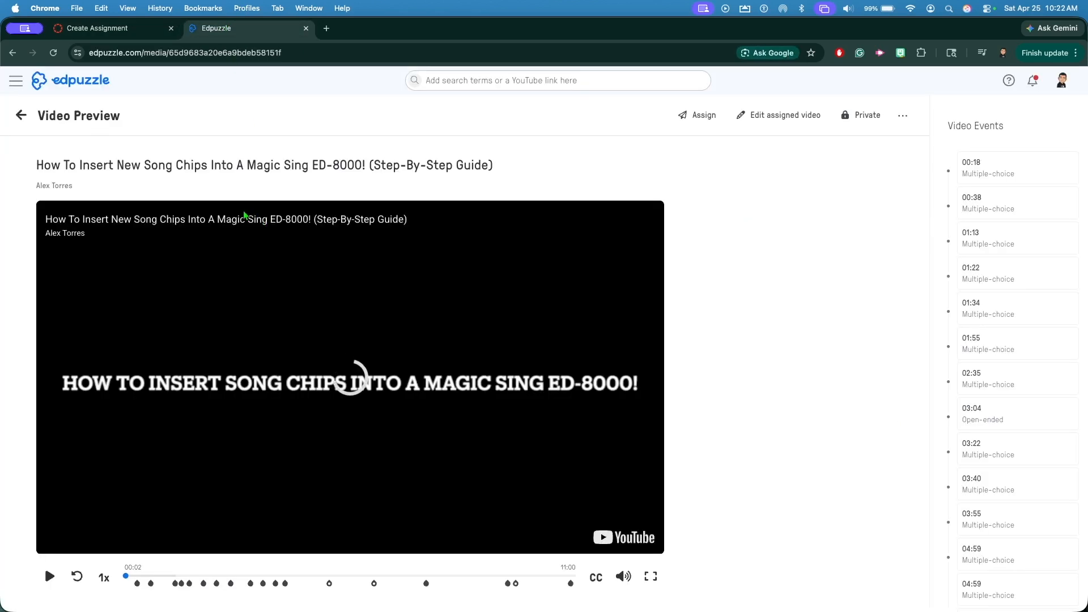
click(114, 27)
scroll(447, 497, down, 2)
scroll(448, 498, down, 7)
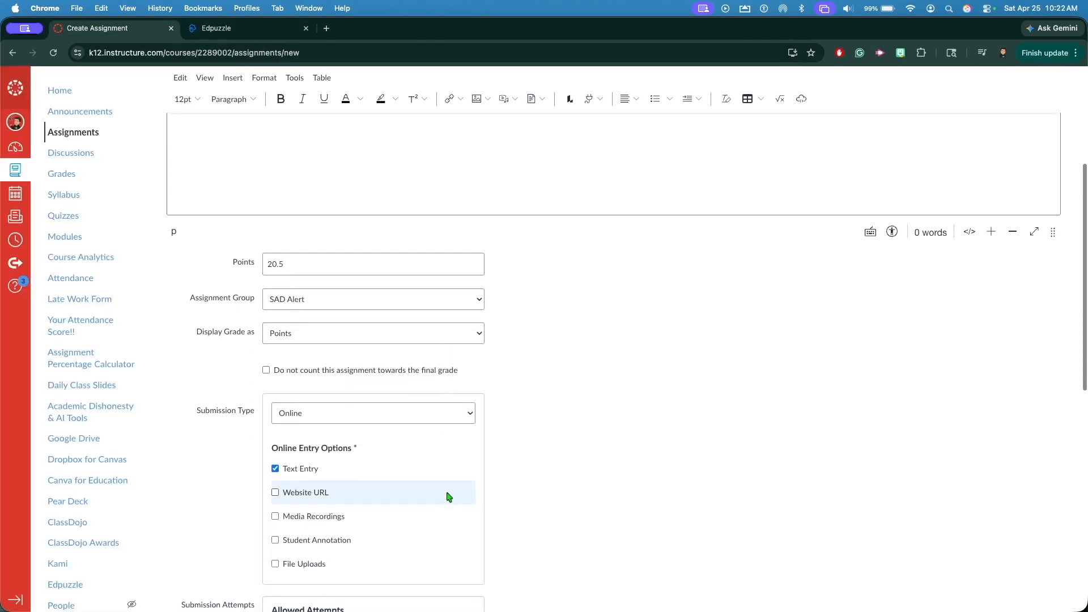
click(295, 351)
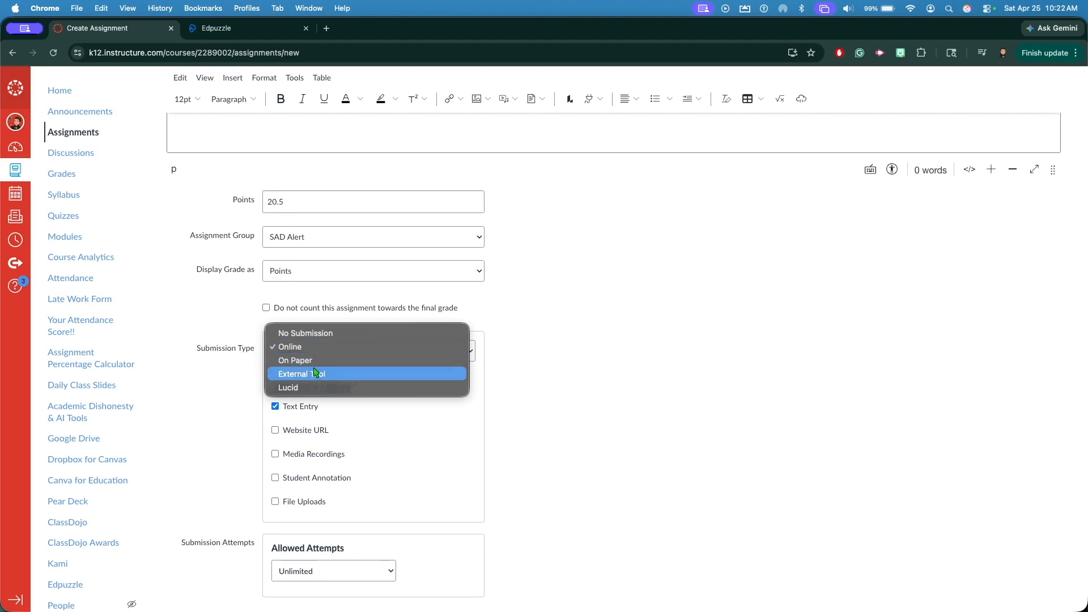
click(332, 373)
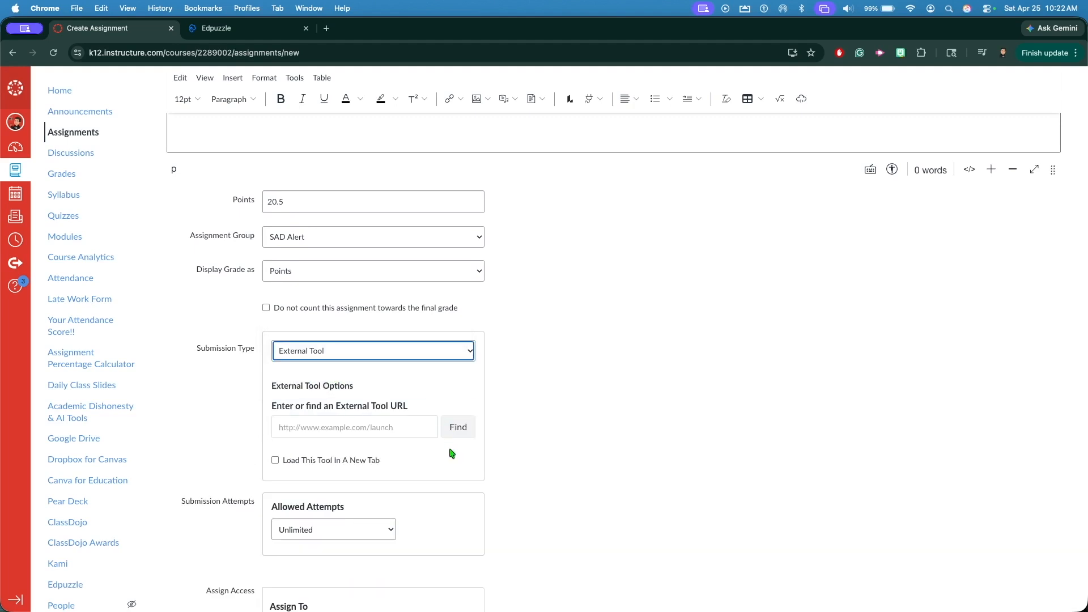
- Find Edpuzzle among the external tools and choose the Magic Sing ED-8000 song chips video as the linked resource
click(454, 430)
scroll(536, 401, down, 8)
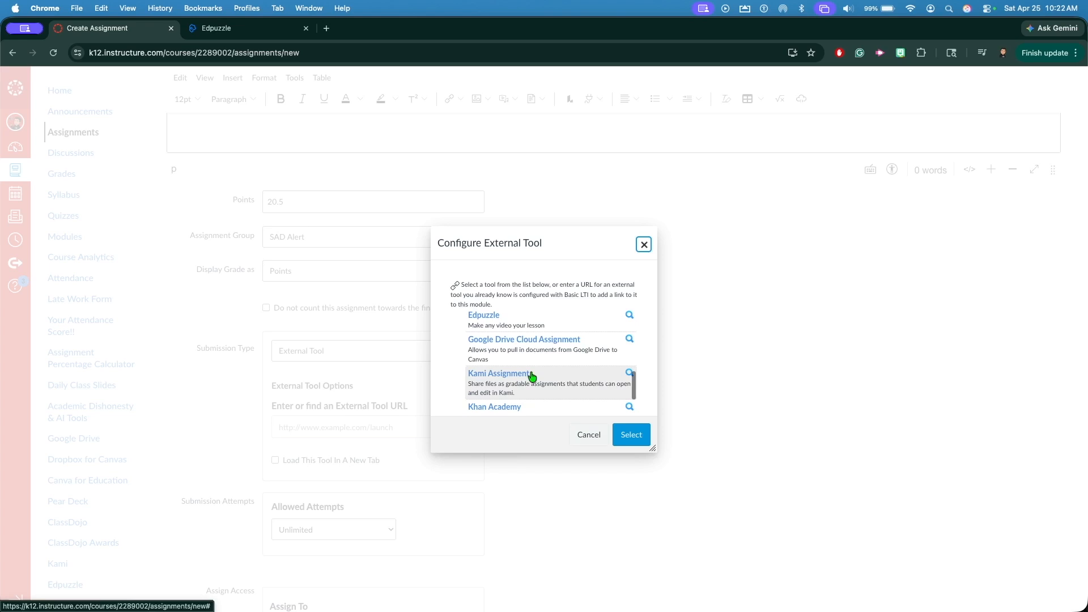
click(492, 318)
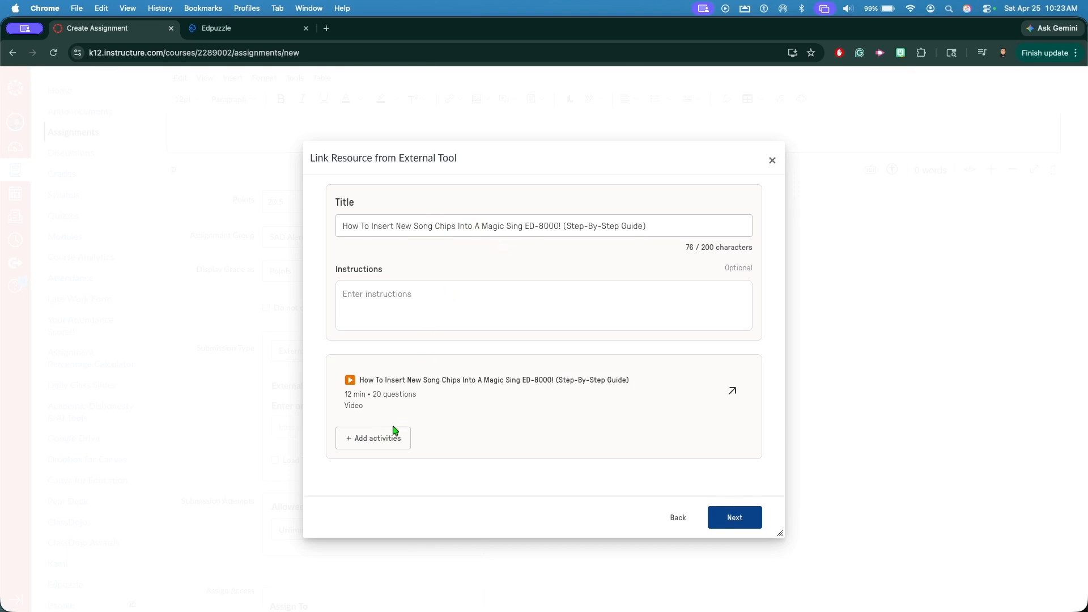
click(736, 518)
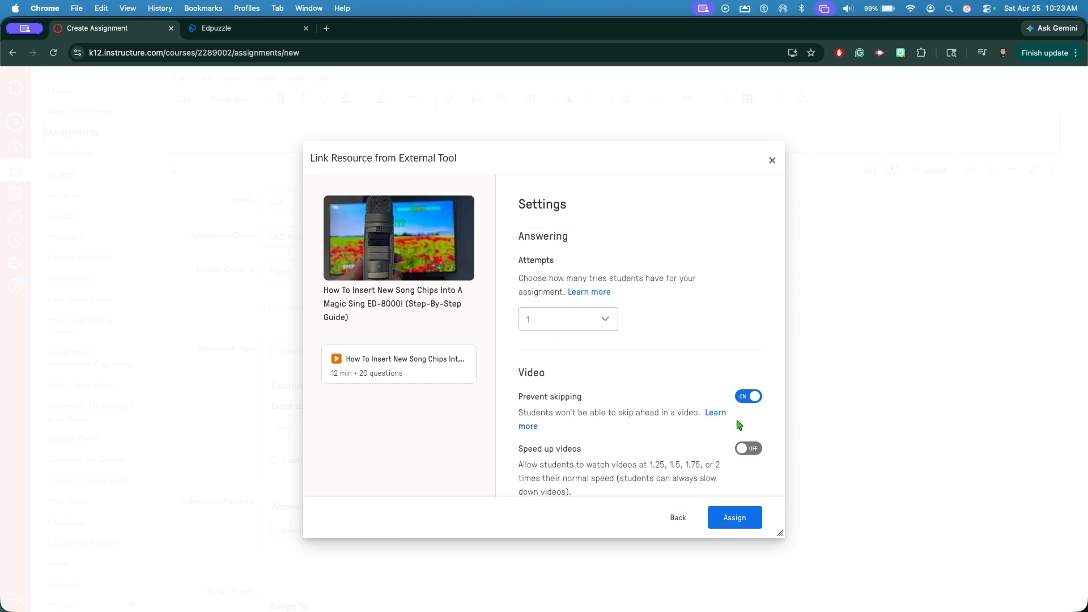
- Review the video's answering, skipping and caption settings, assign it unchanged, and confirm Edpuzzle as the external tool
scroll(739, 426, down, 3)
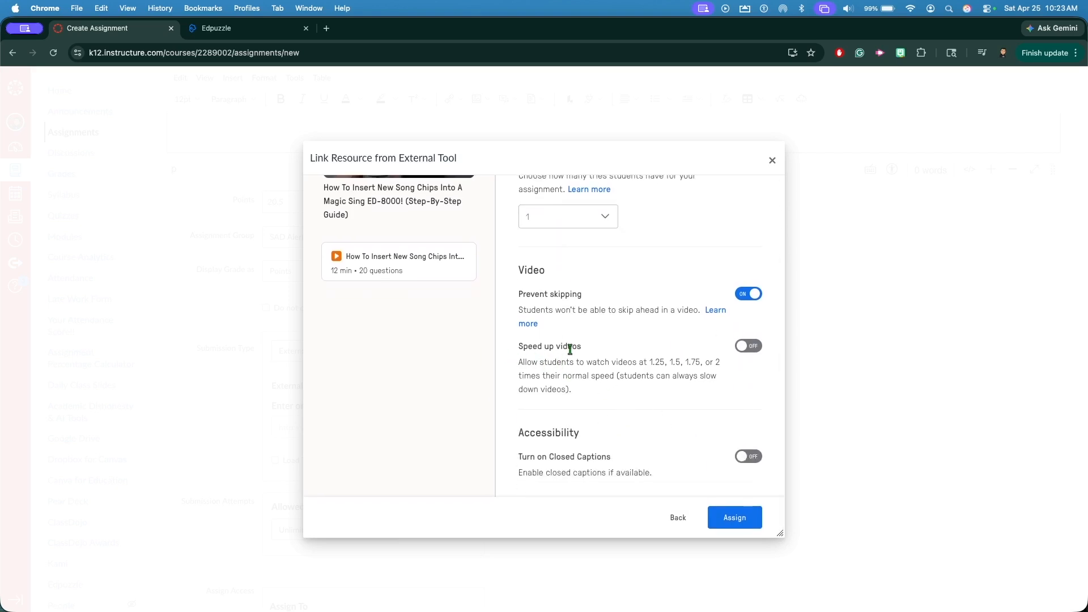
scroll(569, 328, up, 3)
scroll(674, 384, down, 3)
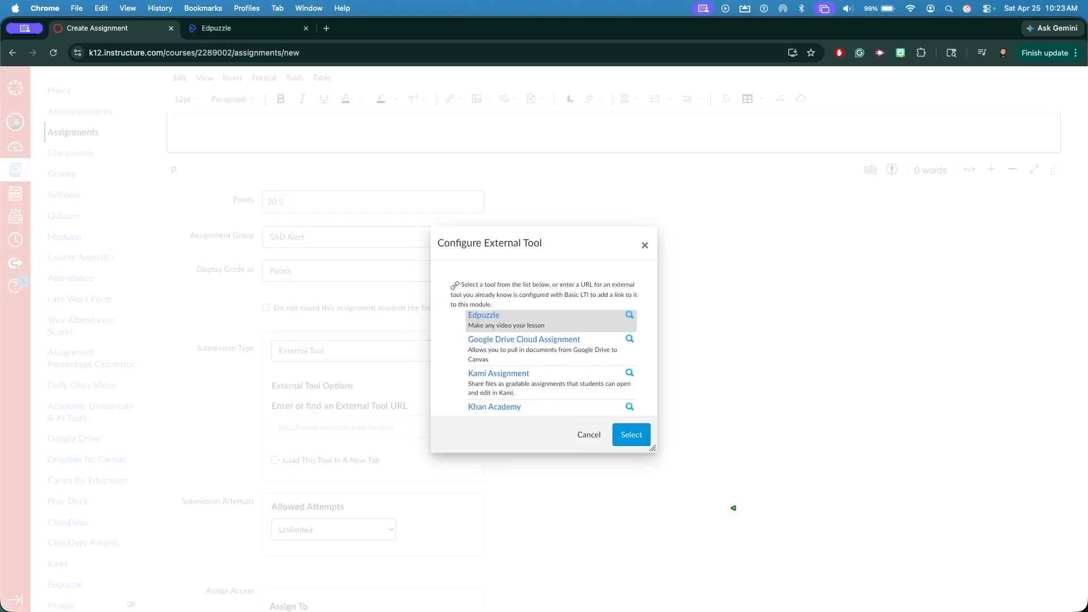
click(631, 435)
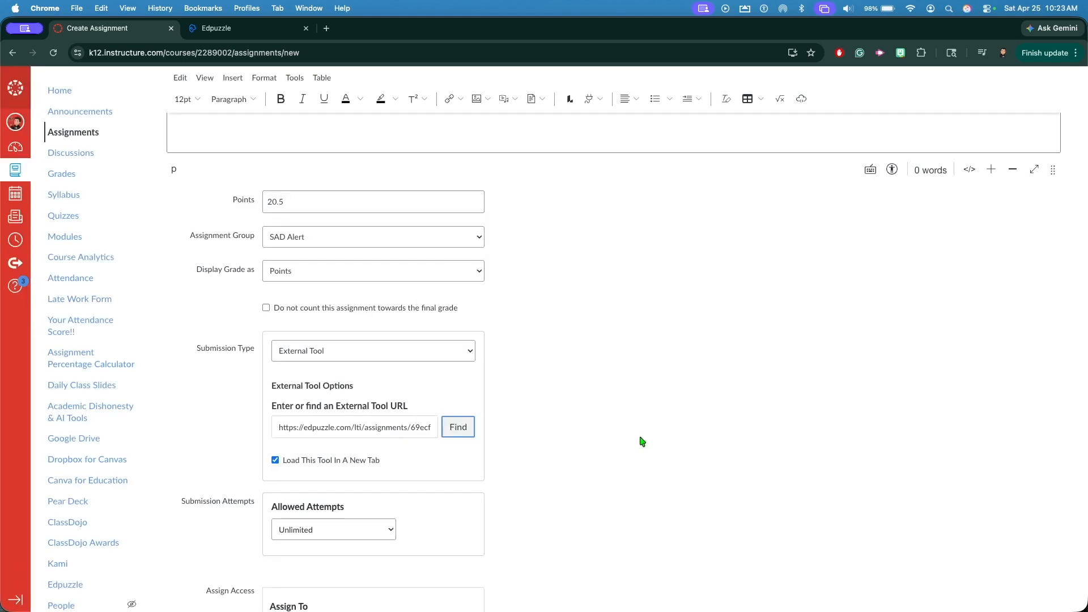
- Glance at the video preview in Edpuzzle and disable loading the external tool in a new tab for the Canvas assignment
scroll(314, 428, down, 1)
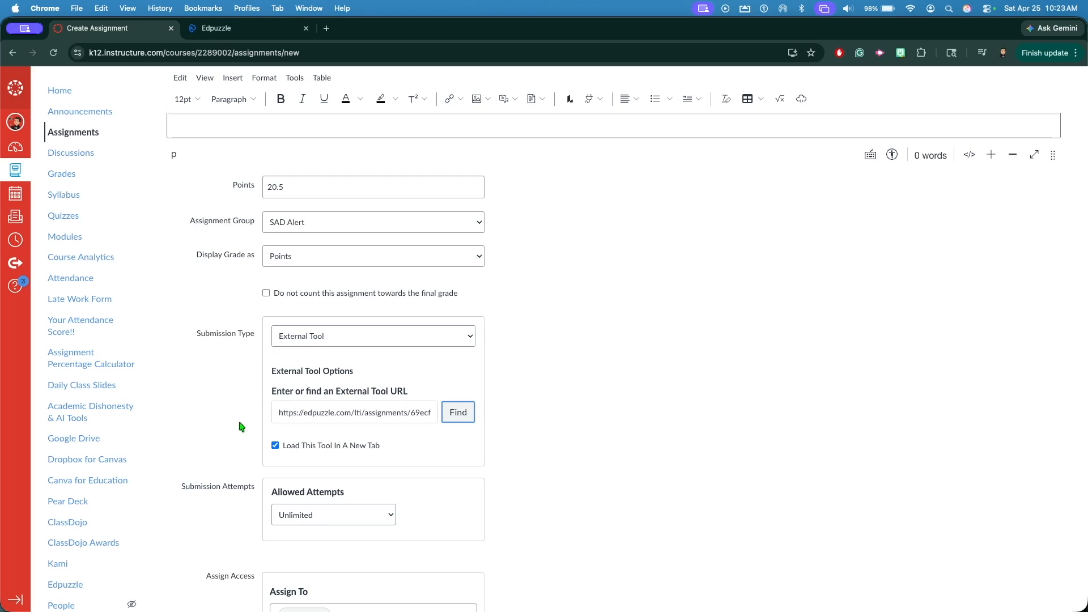
click(218, 28)
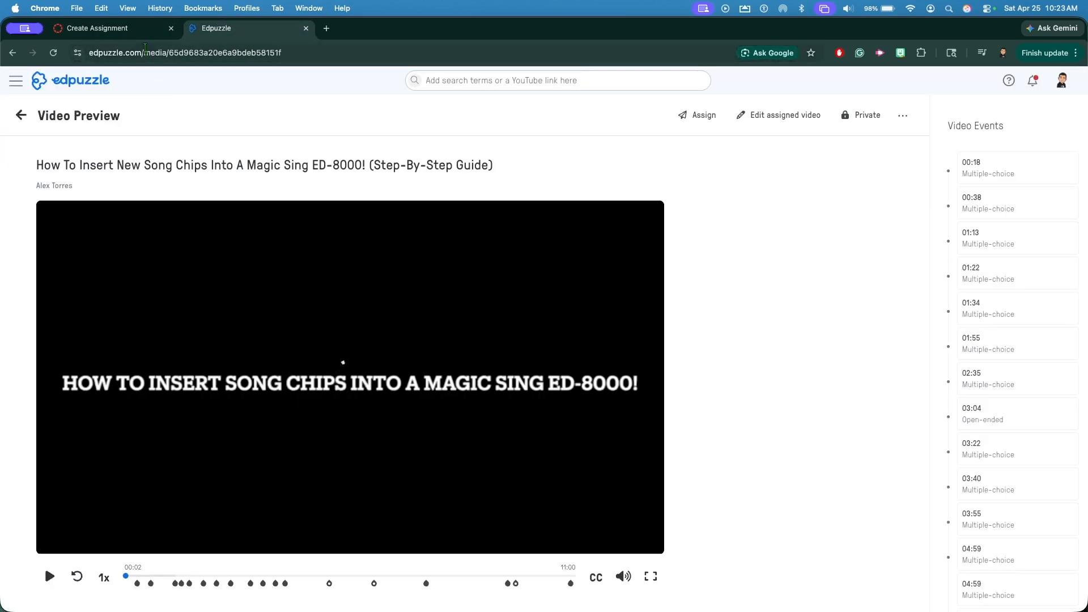
click(136, 28)
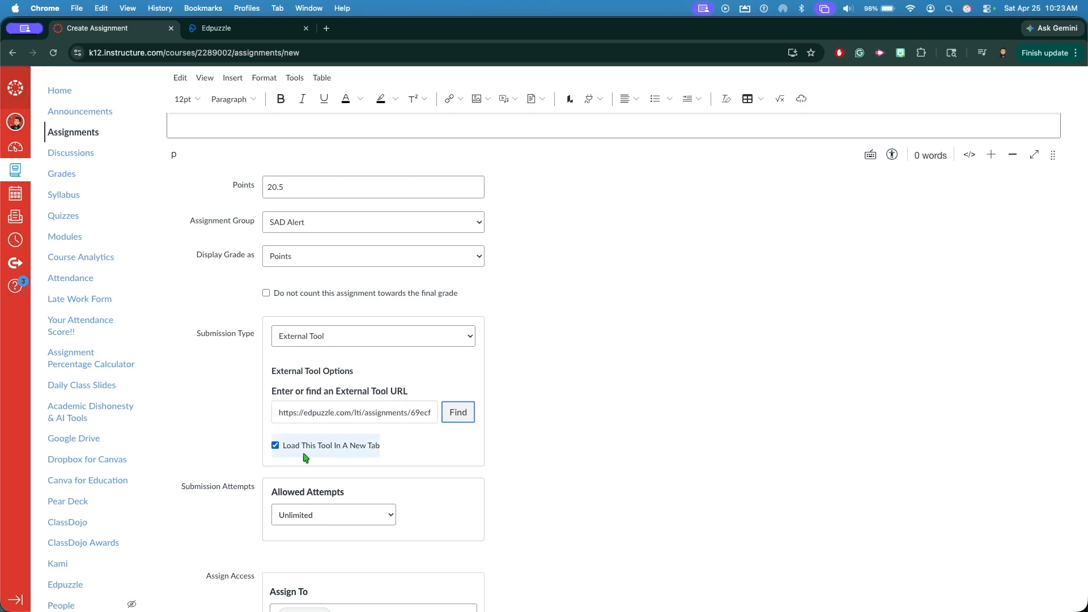
click(276, 446)
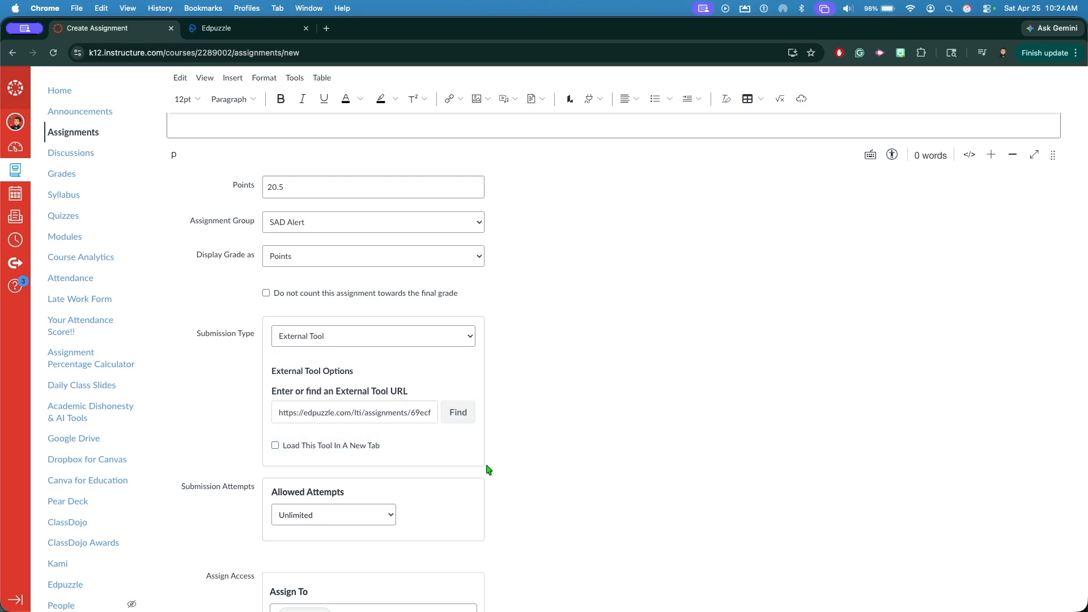
- Set the assignment's points to 10 and its assignment group to Ungraded Activities
scroll(488, 469, up, 2)
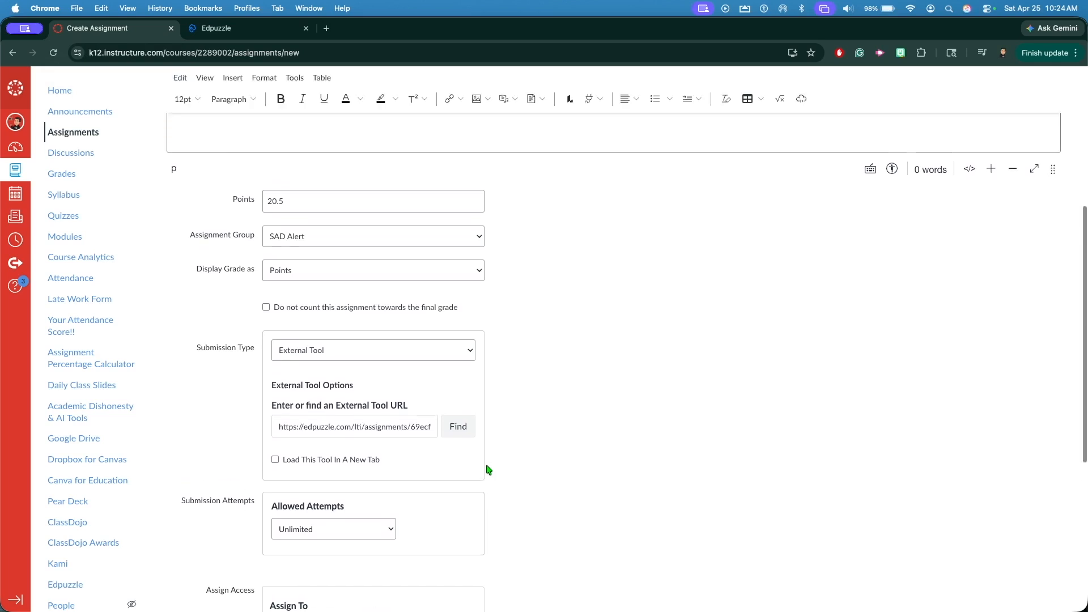
click(316, 243)
double_click(316, 242)
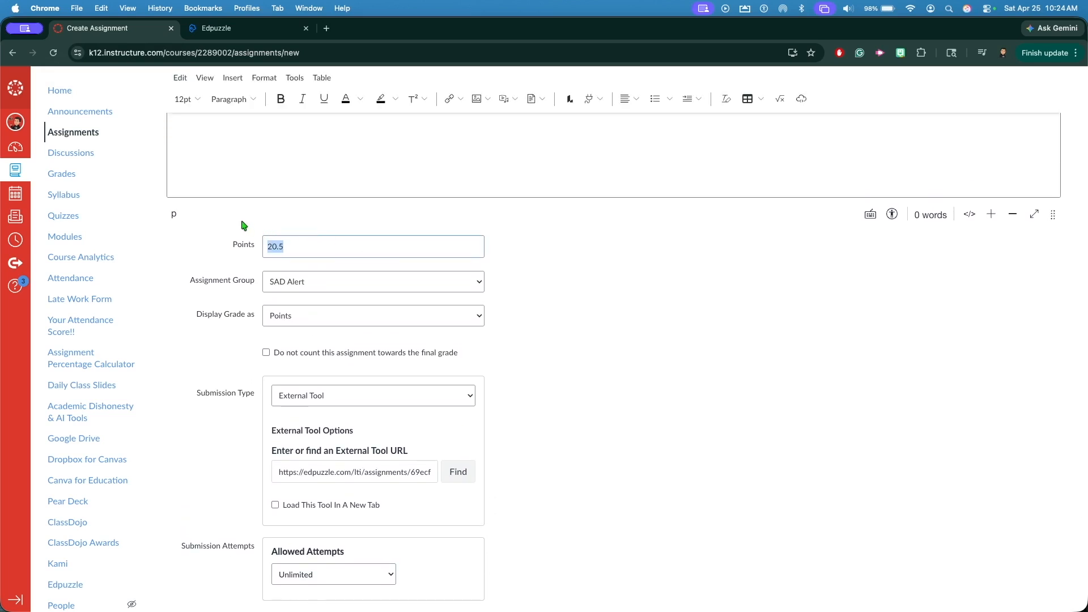
text(10)
click(278, 282)
click(280, 443)
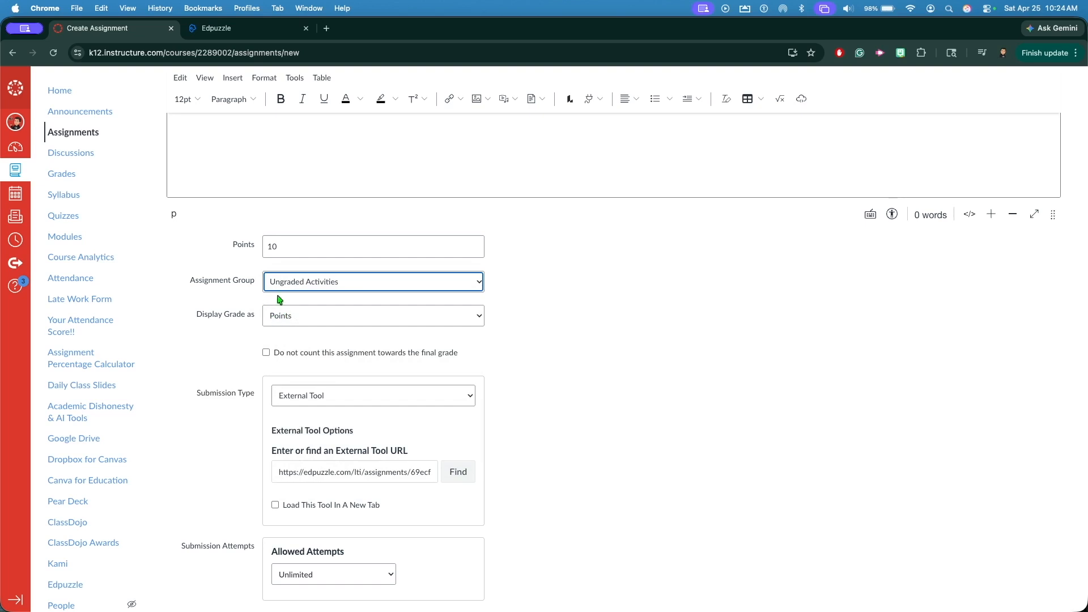
click(280, 300)
- Check the assignment name and enter the description "Please complete this EdPuzzle for credit"
scroll(323, 298, up, 5)
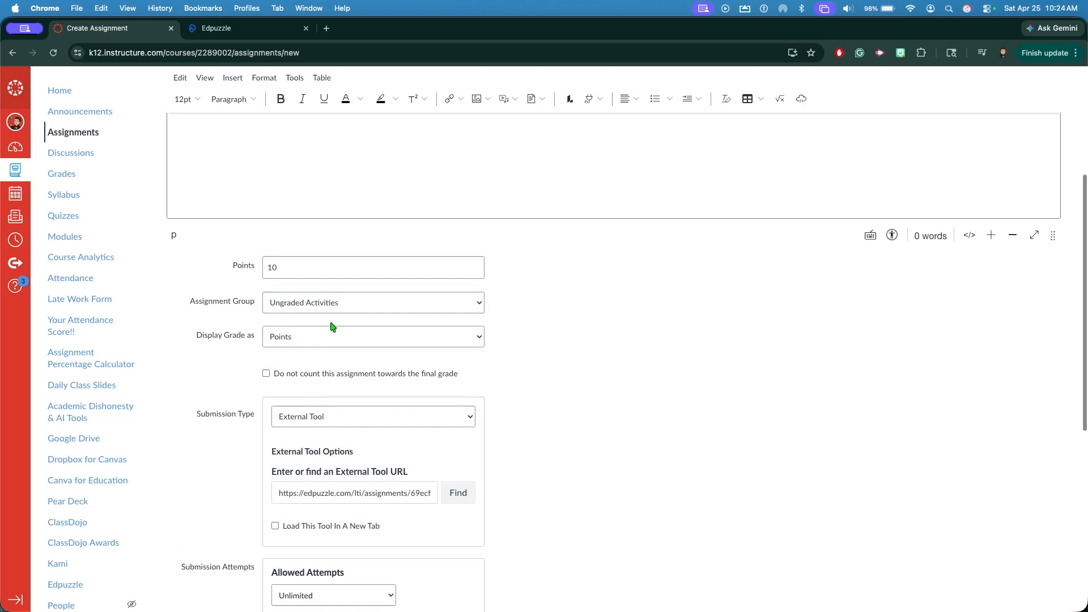
triple_click(549, 197)
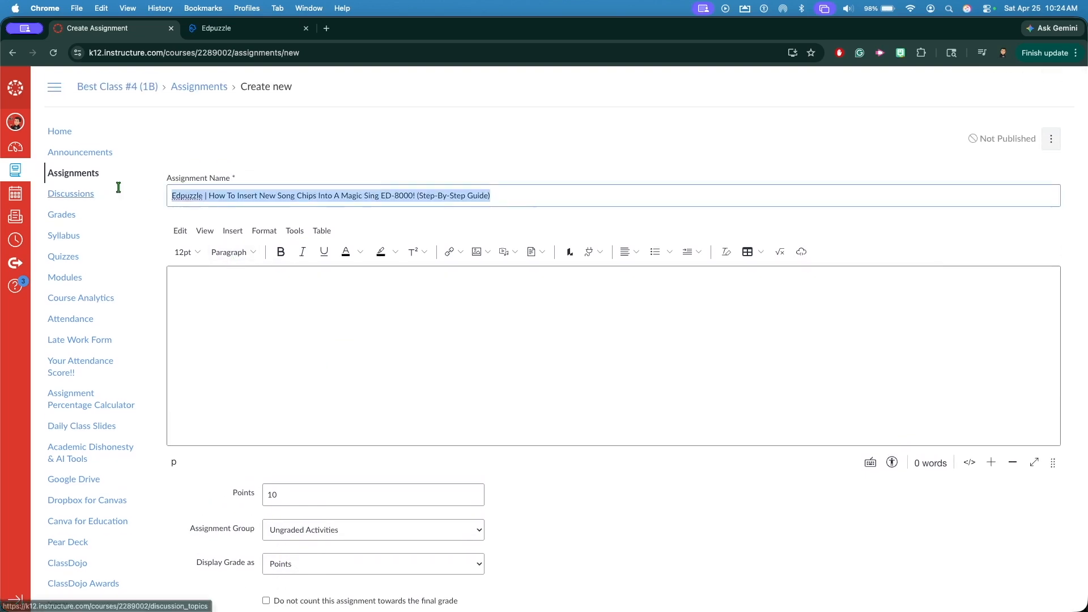
click(299, 172)
click(377, 406)
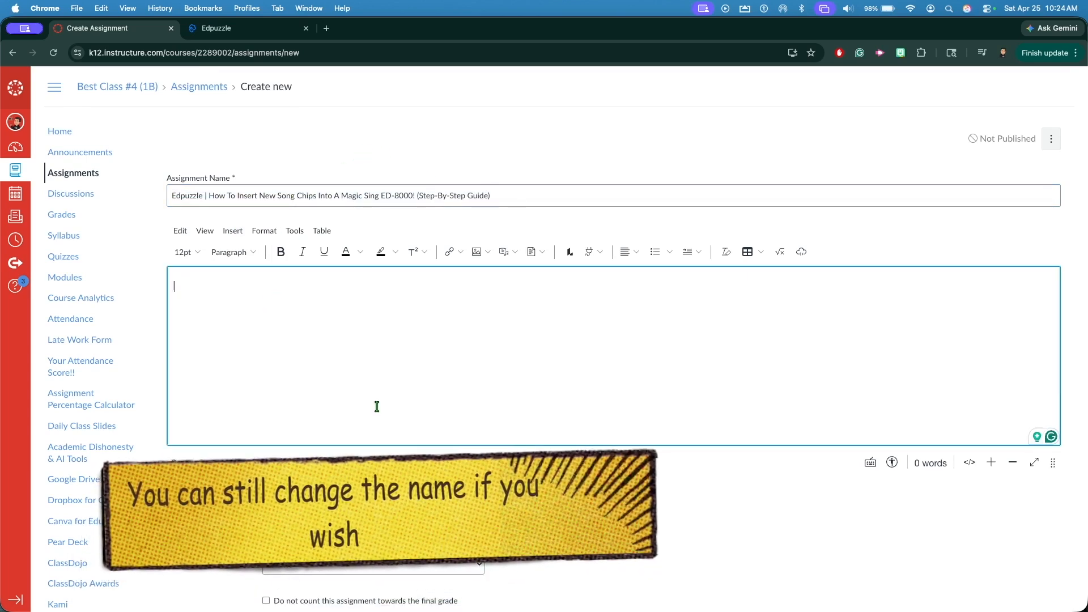
text(Plea)
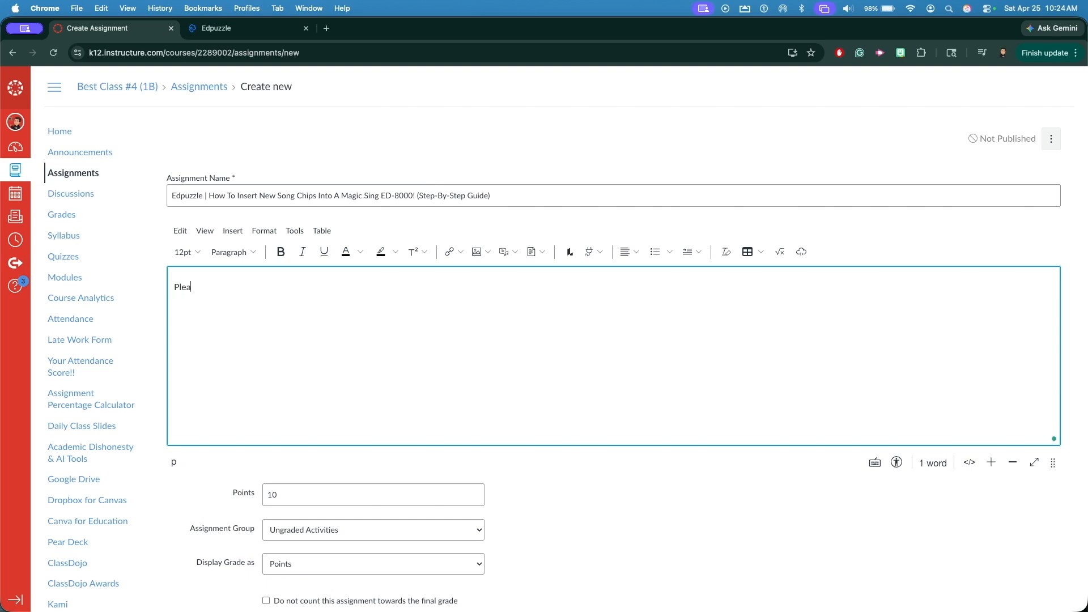
text(se complete this EdPuzzle for credit)
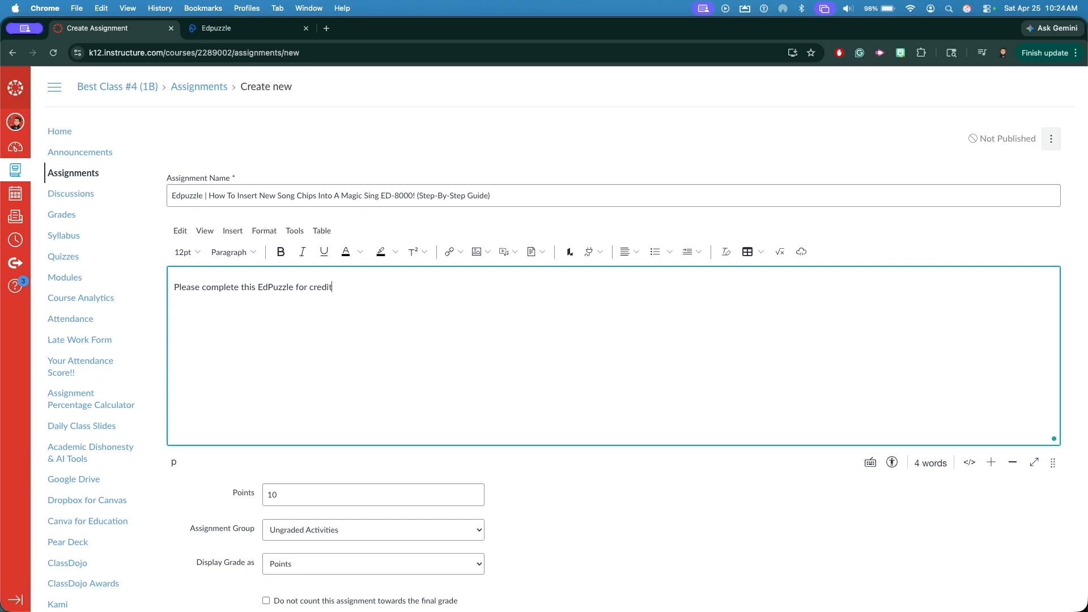
- Change the allowed submission attempts to Limited with 1 attempt
scroll(544, 479, down, 8)
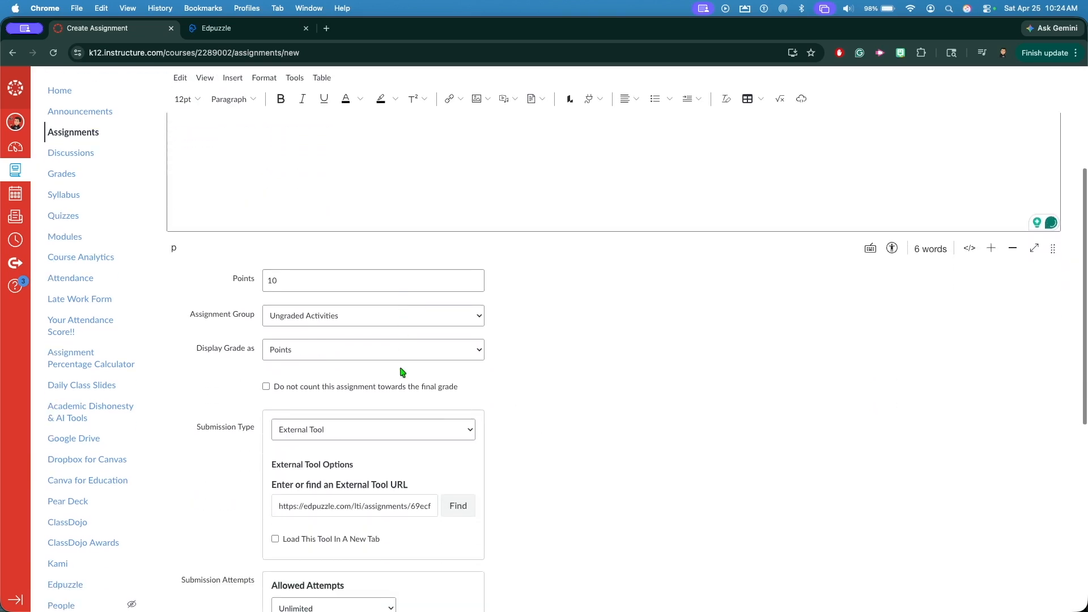
click(329, 383)
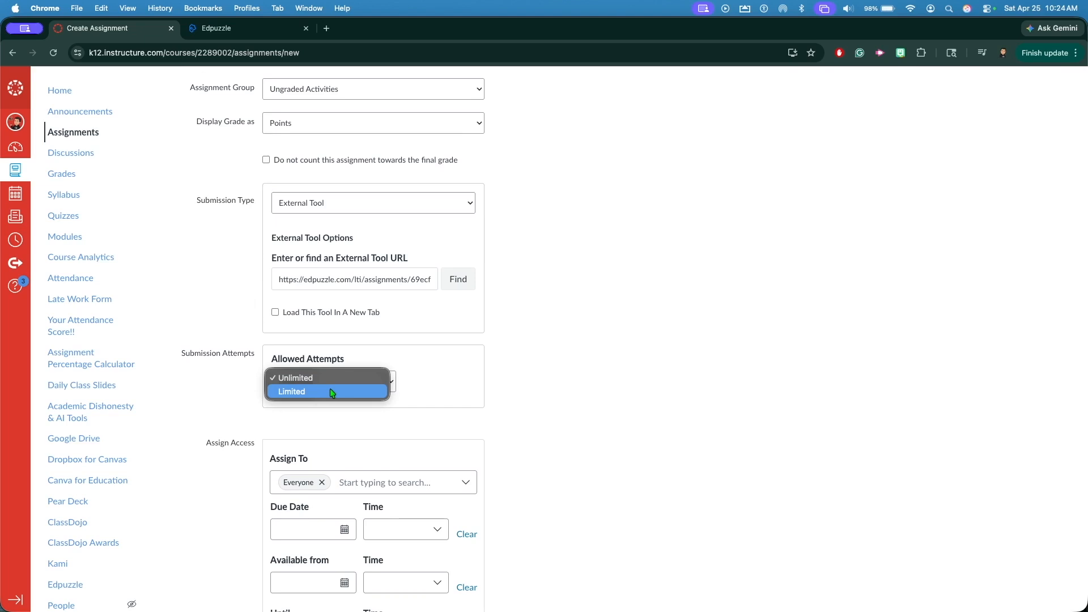
click(331, 391)
scroll(461, 405, down, 3)
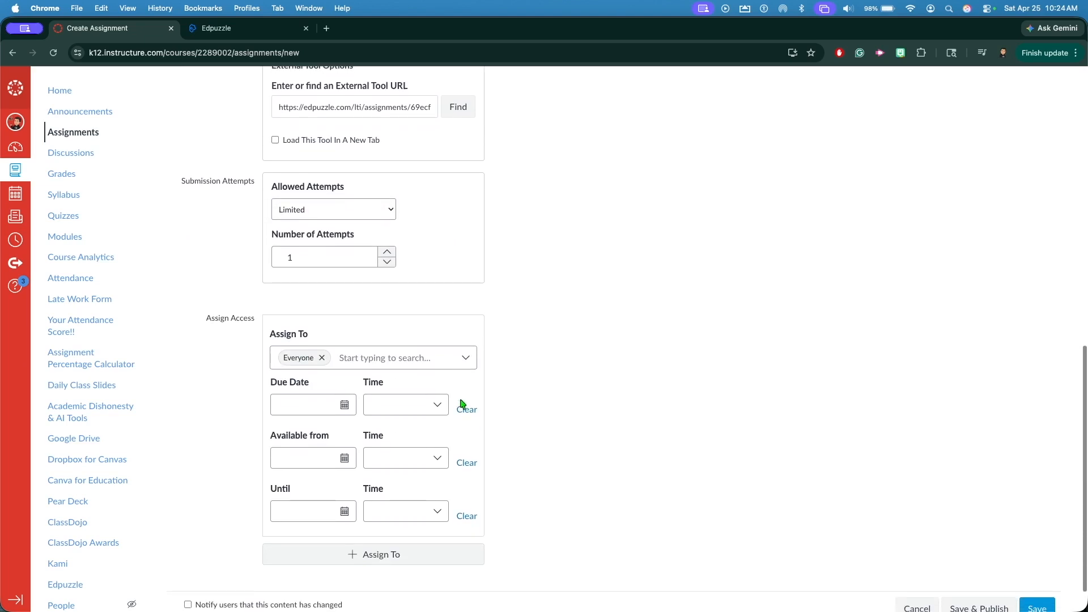
- Set both the due date and the Until date to Apr 25, 2026 at 11:59 PM
scroll(462, 404, down, 1)
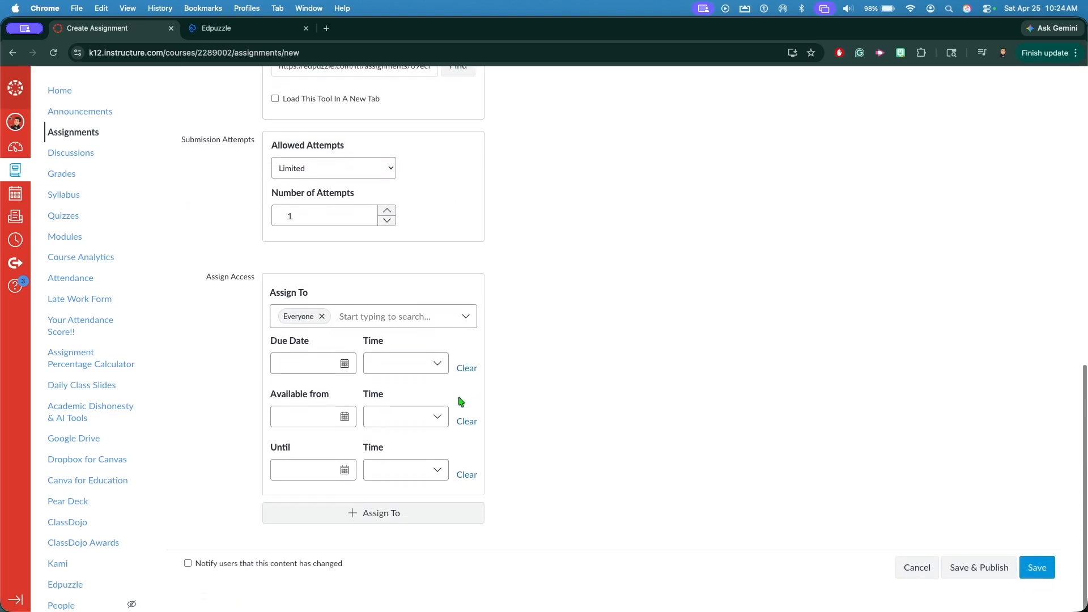
click(347, 365)
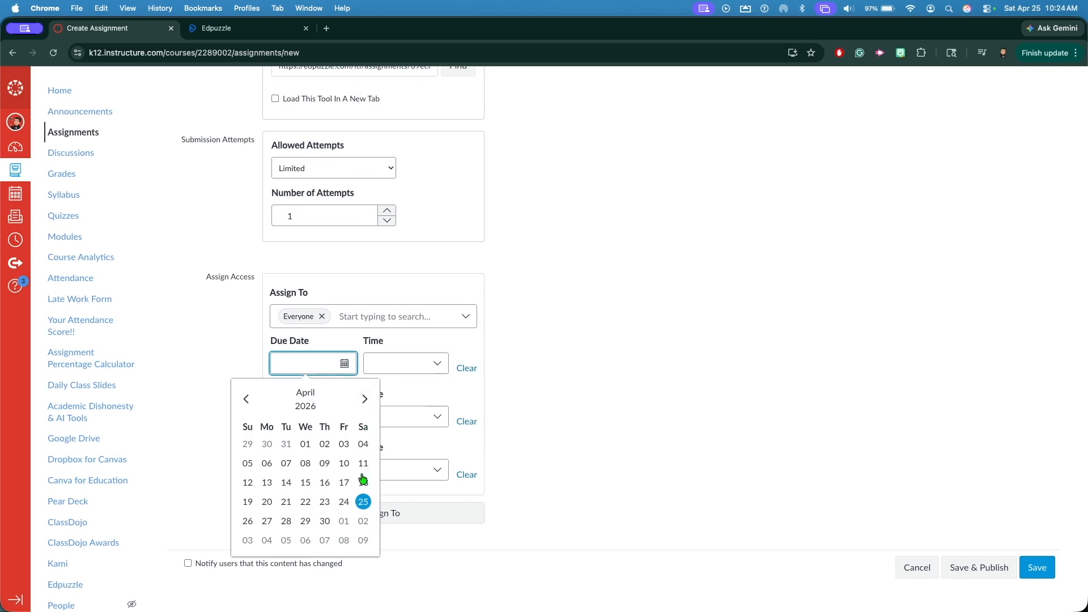
click(363, 502)
click(346, 470)
click(360, 404)
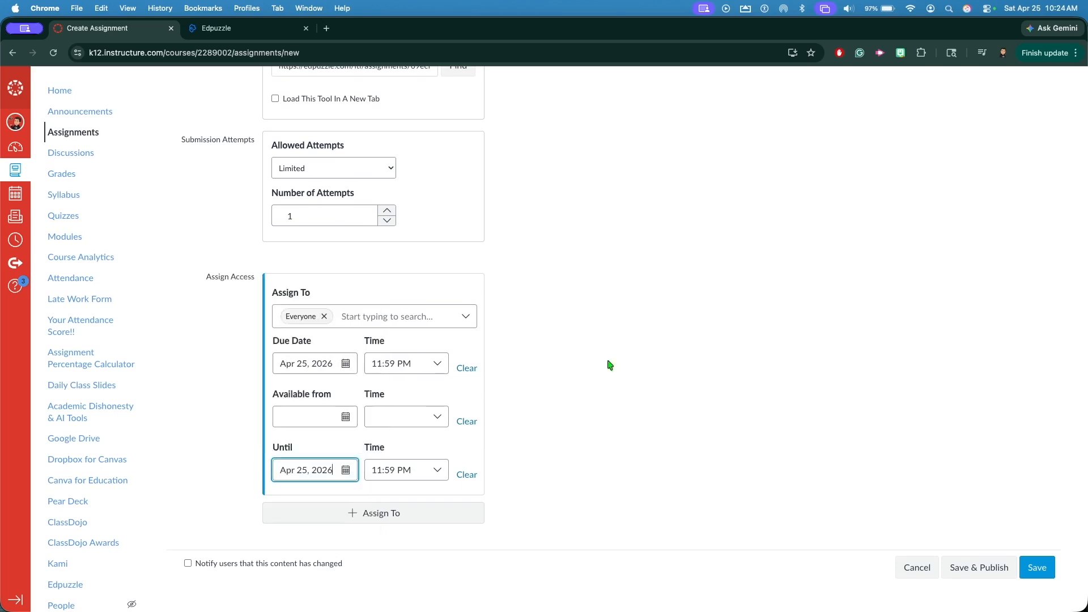
- Assign the work to a single student instead of everyone, and save and publish the assignment
click(610, 364)
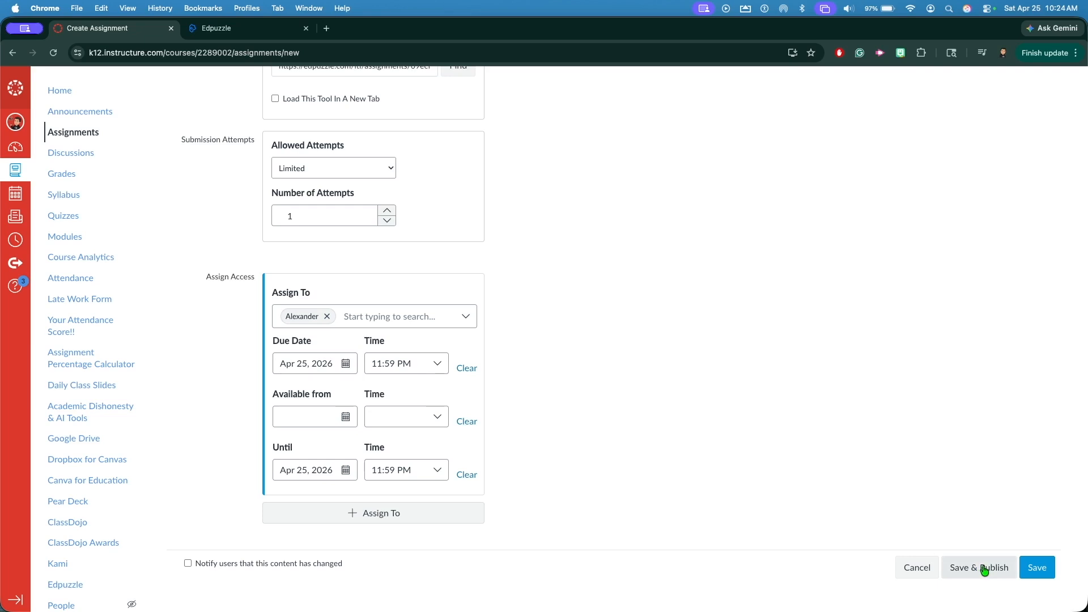
click(985, 568)
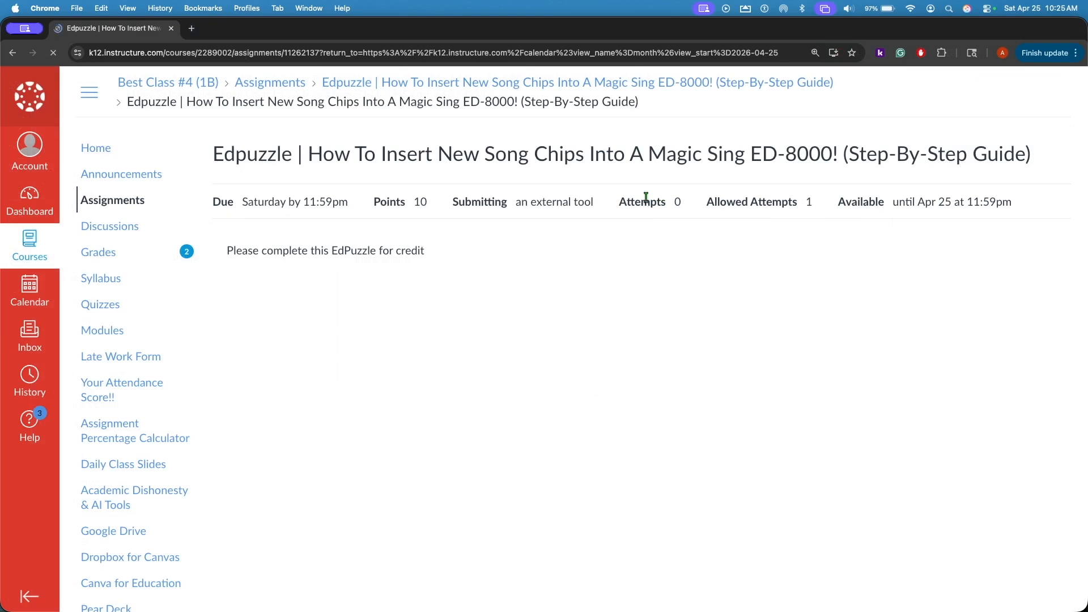
- In the student's Canvas account, review the published song chips assignment and start its embedded Edpuzzle video
scroll(457, 316, down, 1)
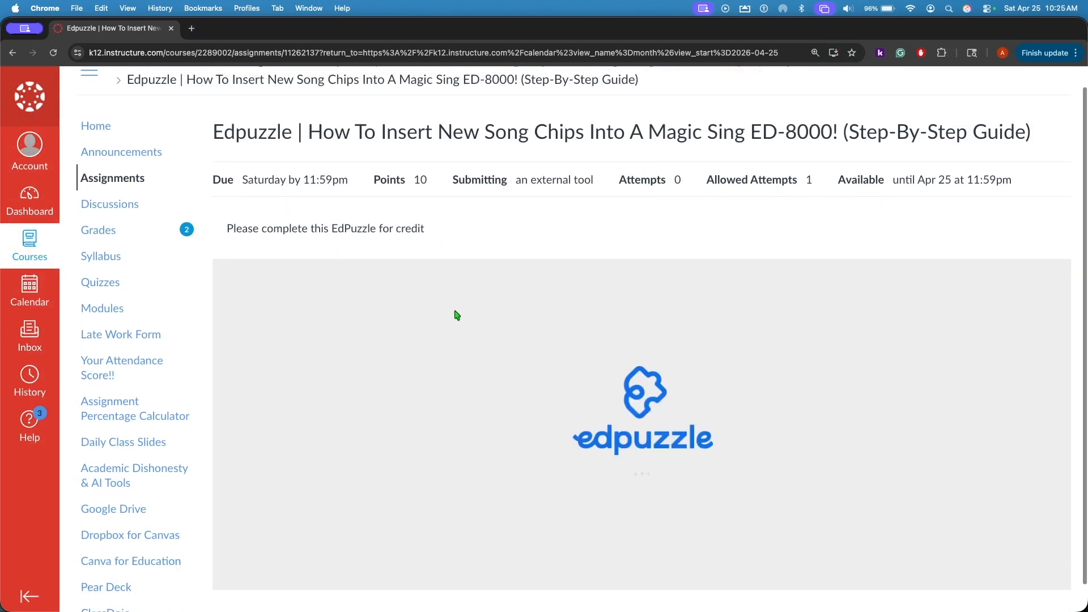
scroll(457, 316, down, 1)
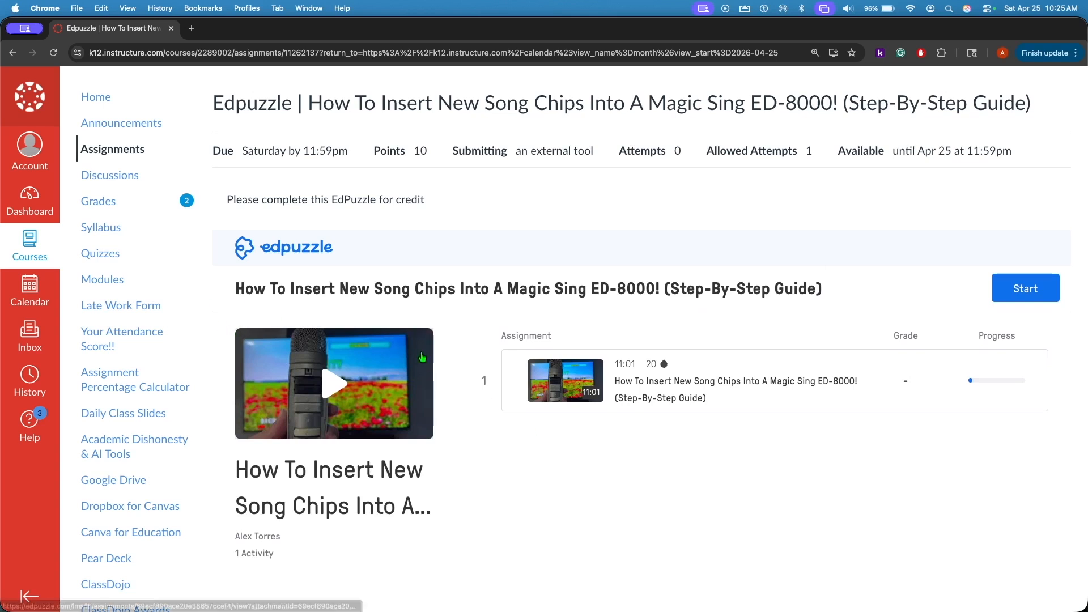
scroll(590, 376, down, 2)
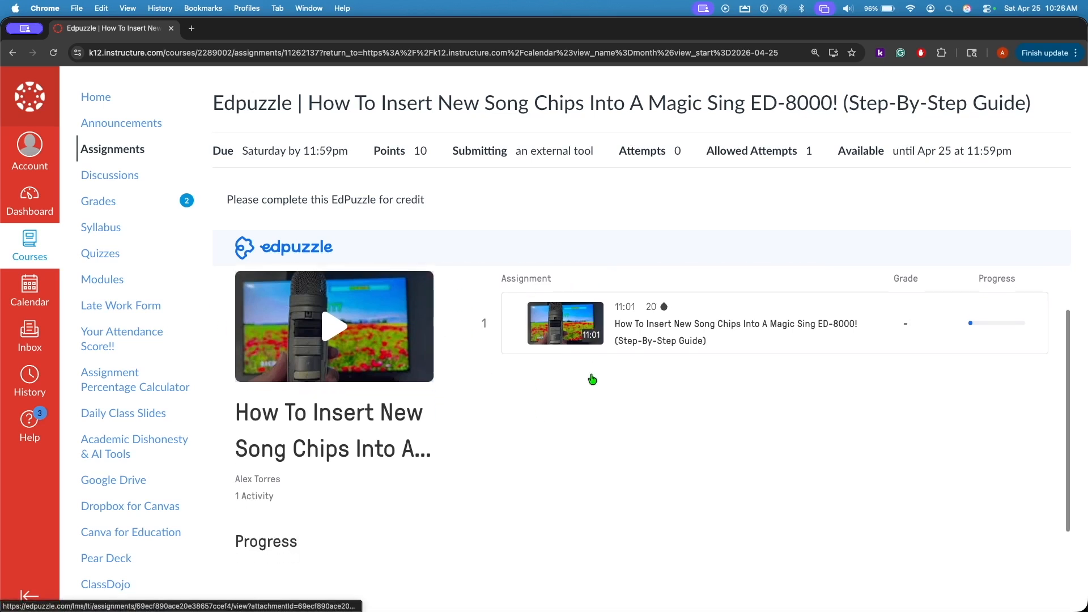
scroll(598, 329, up, 2)
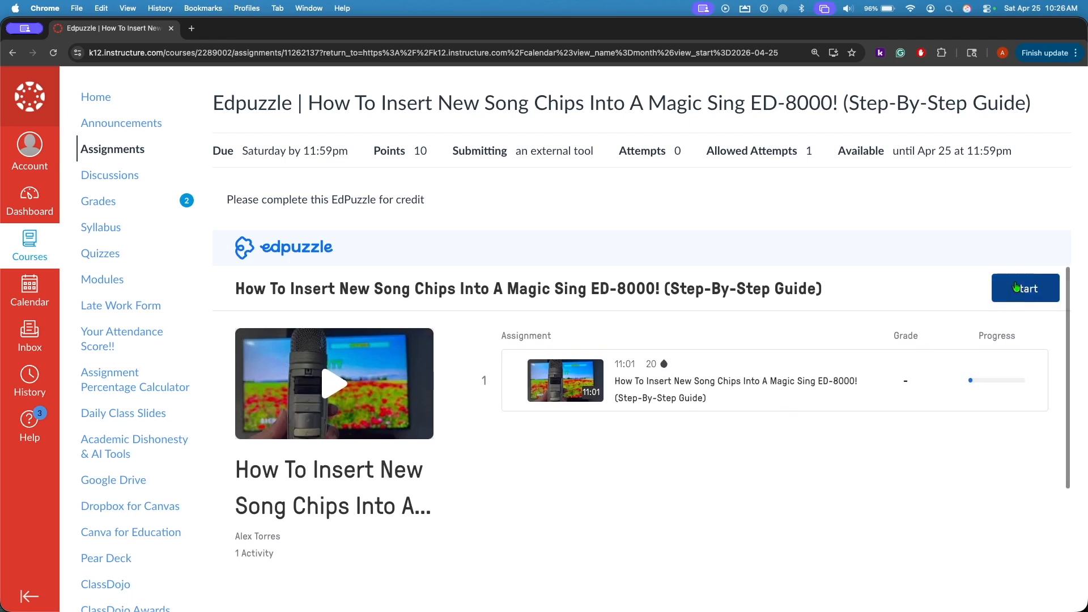
click(1016, 292)
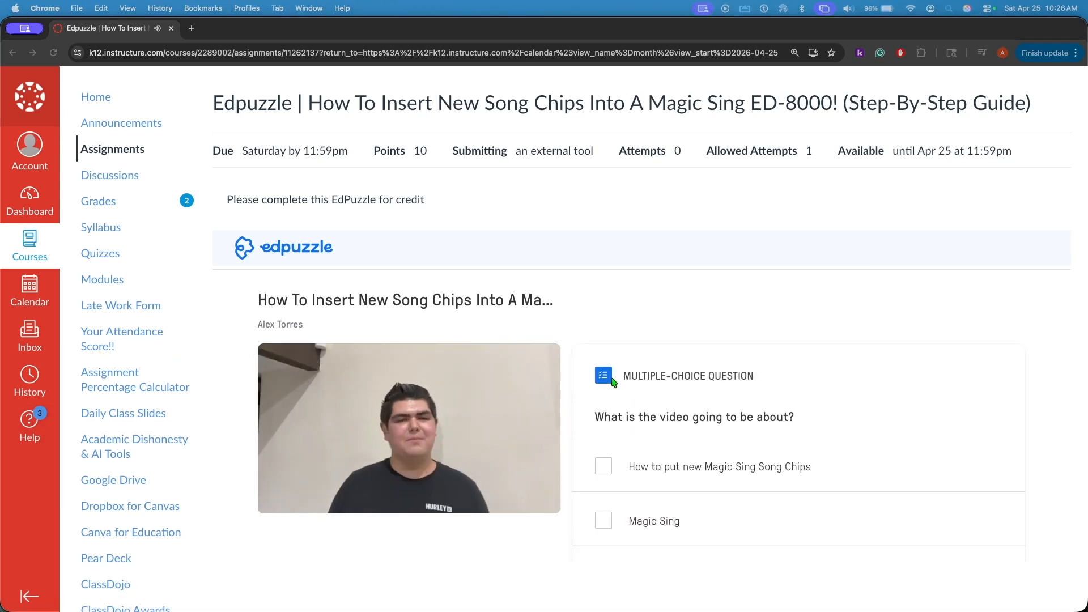
- Answer the question about the video's topic with "How to put new Magic Sing Song Chips" and submit it
scroll(614, 383, down, 5)
scroll(397, 341, up, 2)
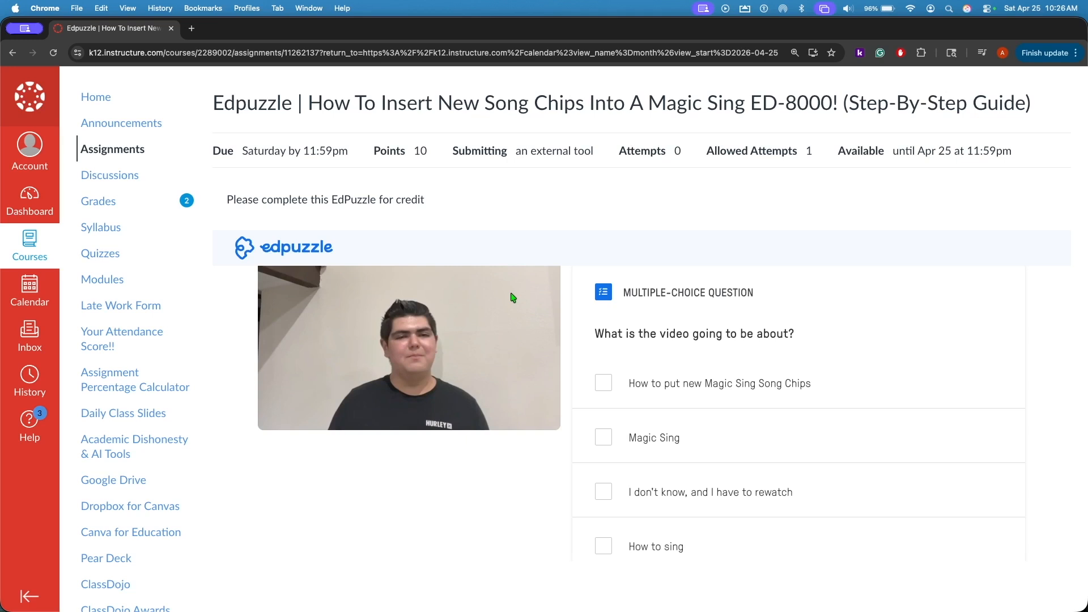
scroll(590, 332, down, 1)
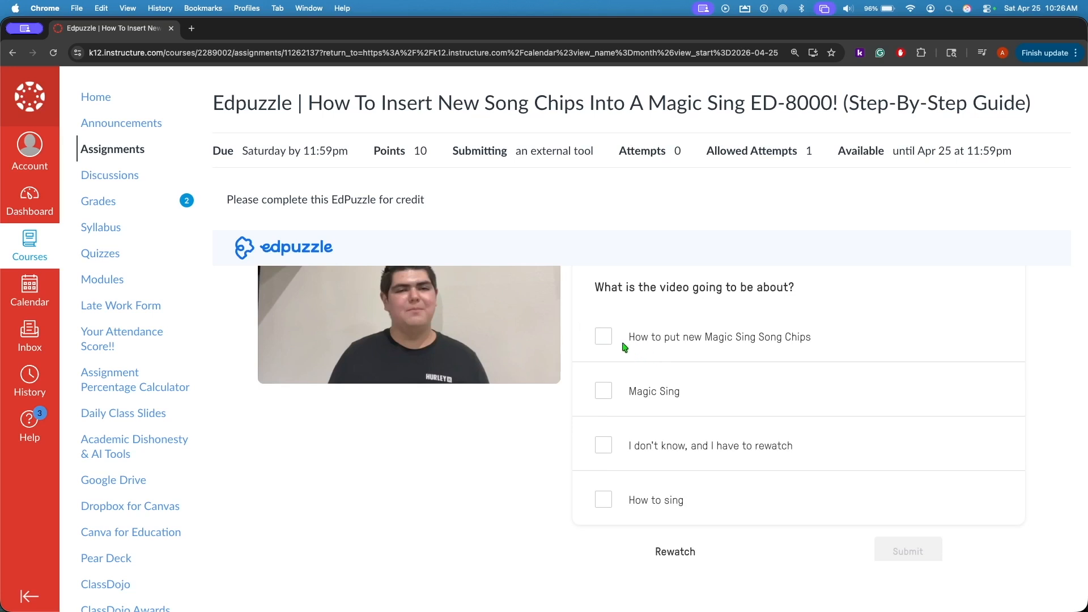
click(601, 337)
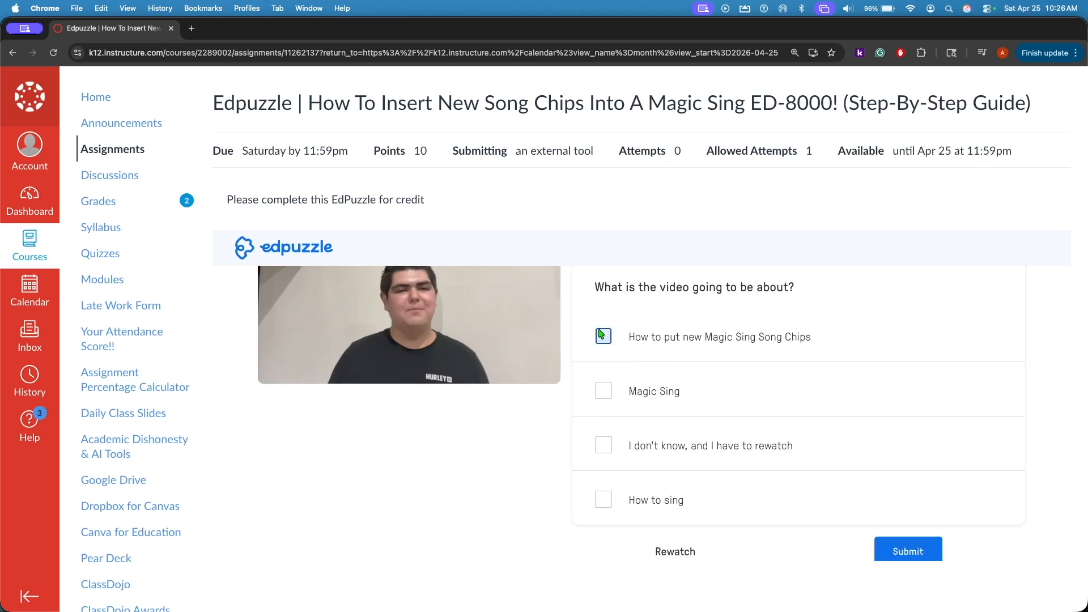
click(912, 544)
scroll(819, 442, down, 1)
scroll(819, 442, up, 2)
scroll(818, 442, down, 2)
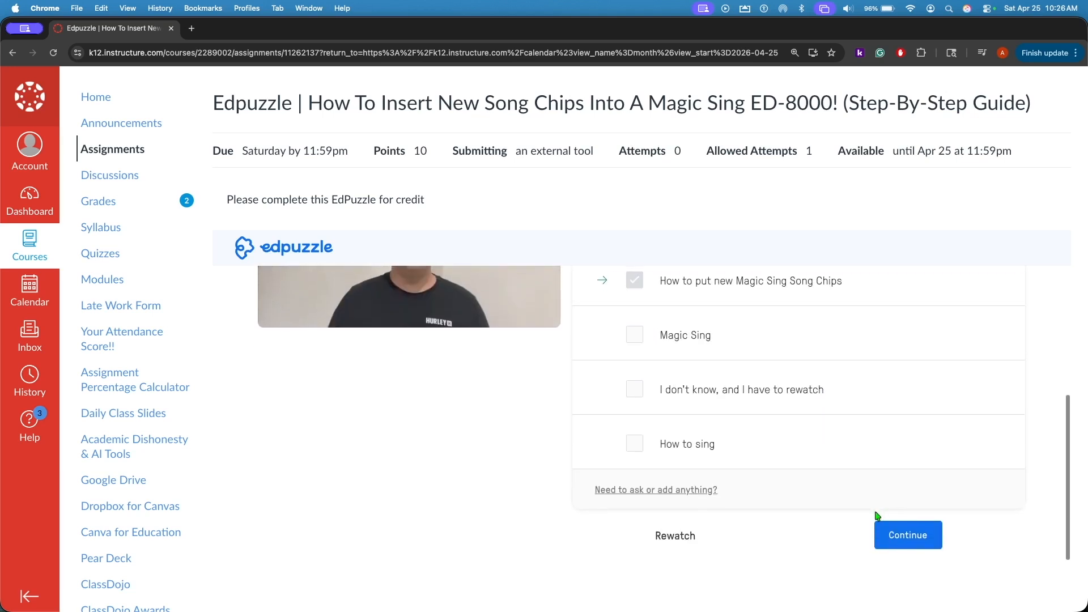
- Continue past the answered question and play the Edpuzzle video in full screen
click(881, 531)
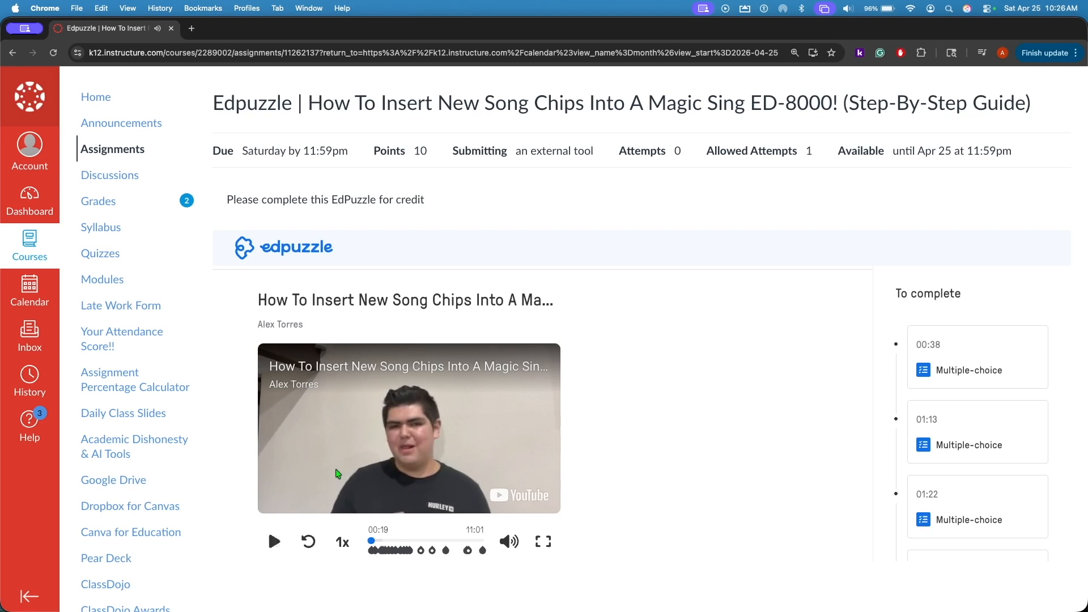
scroll(445, 283, up, 2)
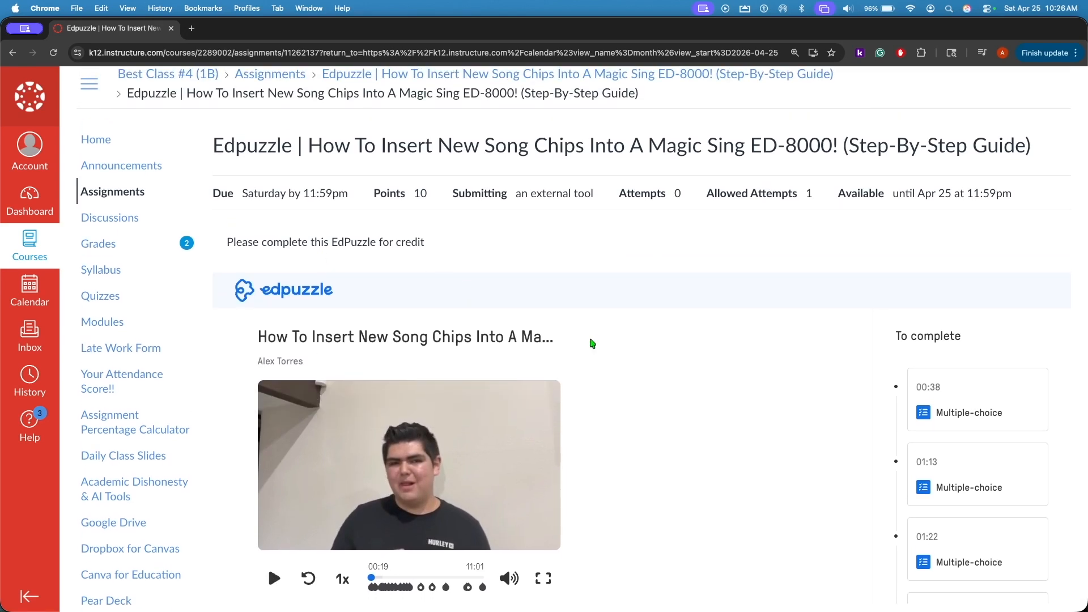
scroll(590, 346, down, 2)
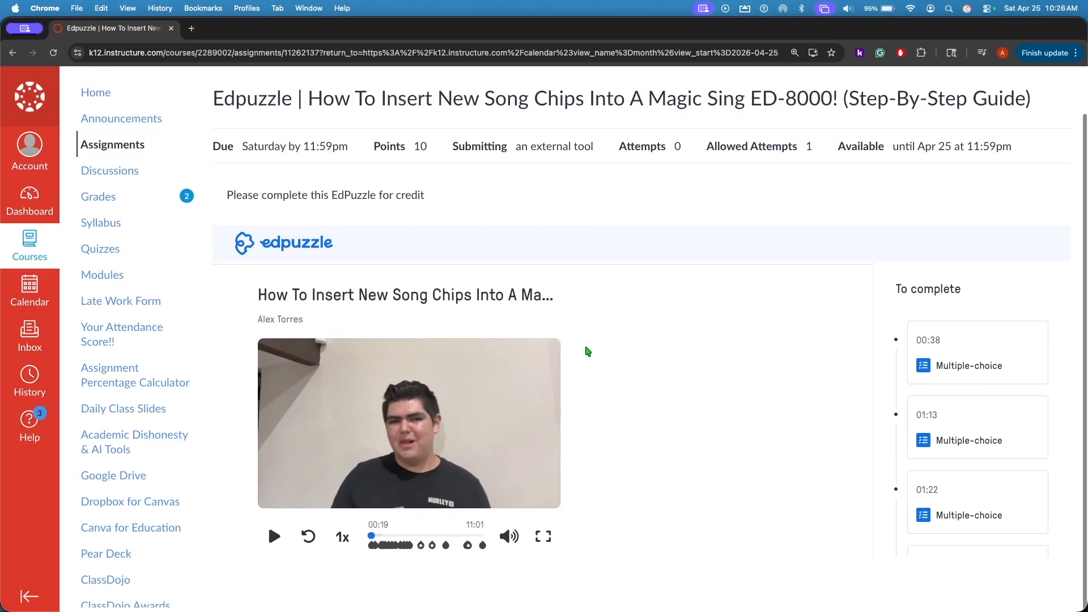
click(545, 524)
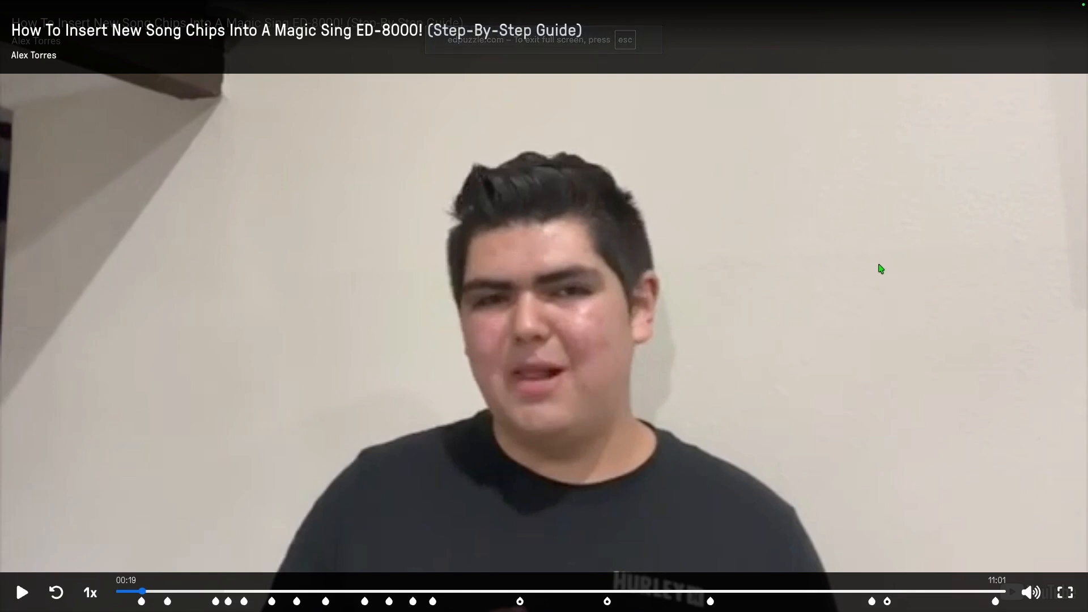
key(space)
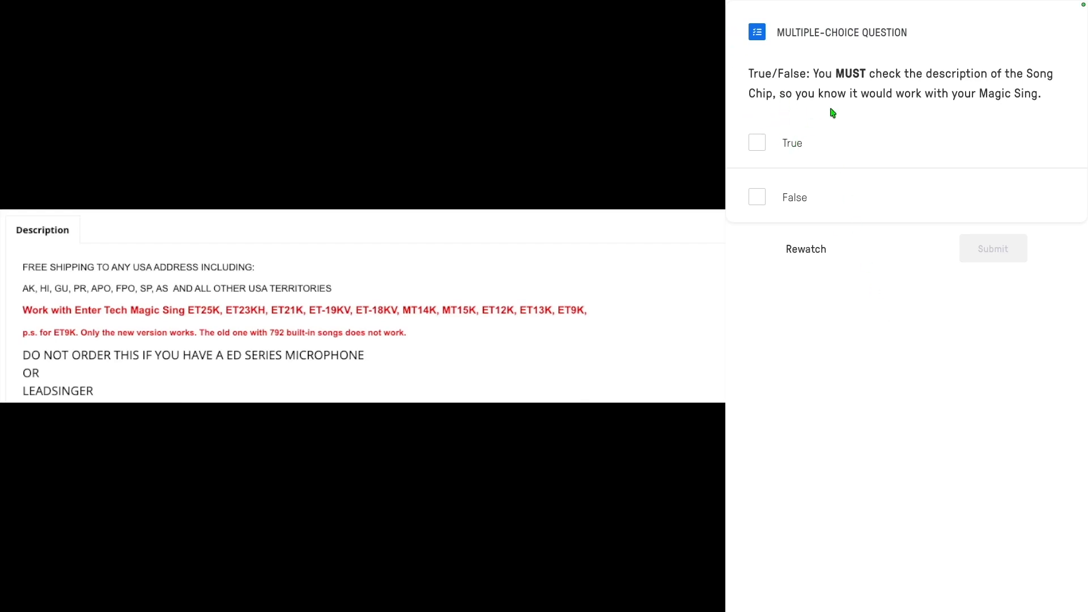
- Submit "True" for the question about checking the Song Chip's description, and leave the full-screen video
drag(767, 68, 952, 141)
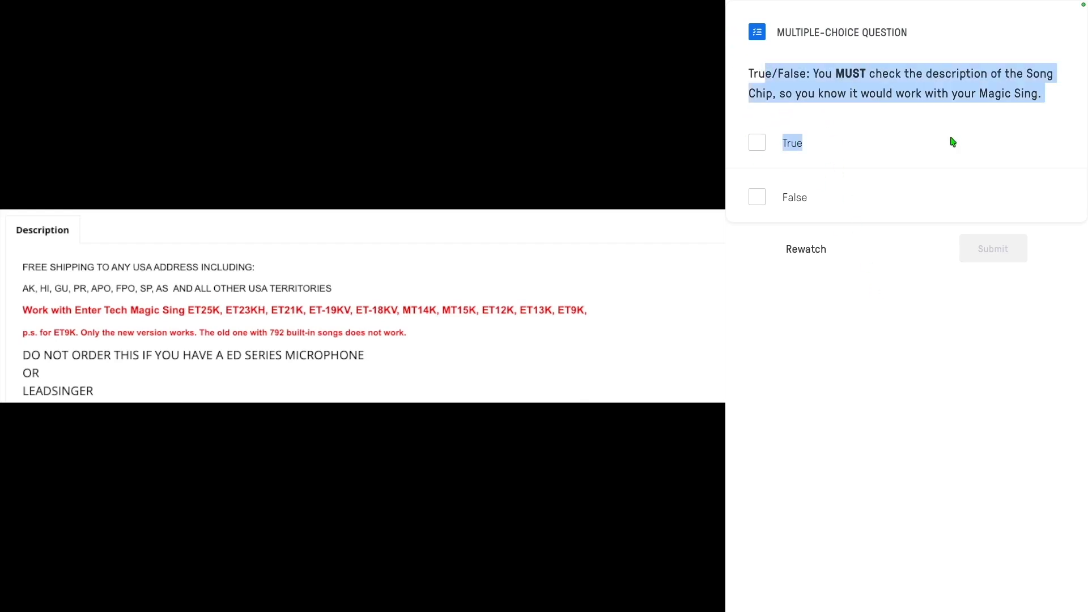
click(757, 143)
click(976, 253)
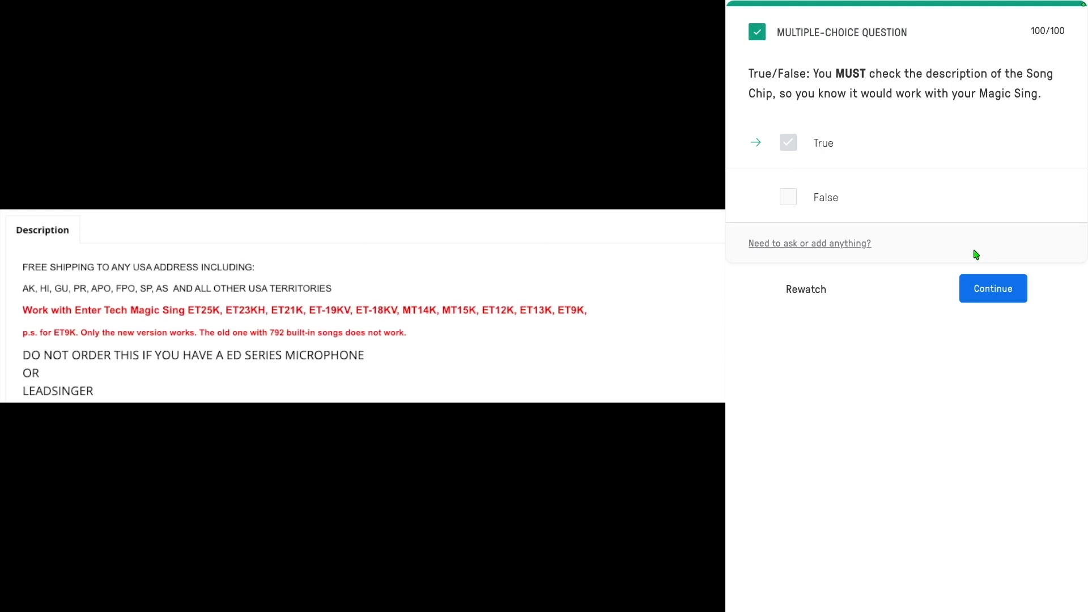
click(978, 288)
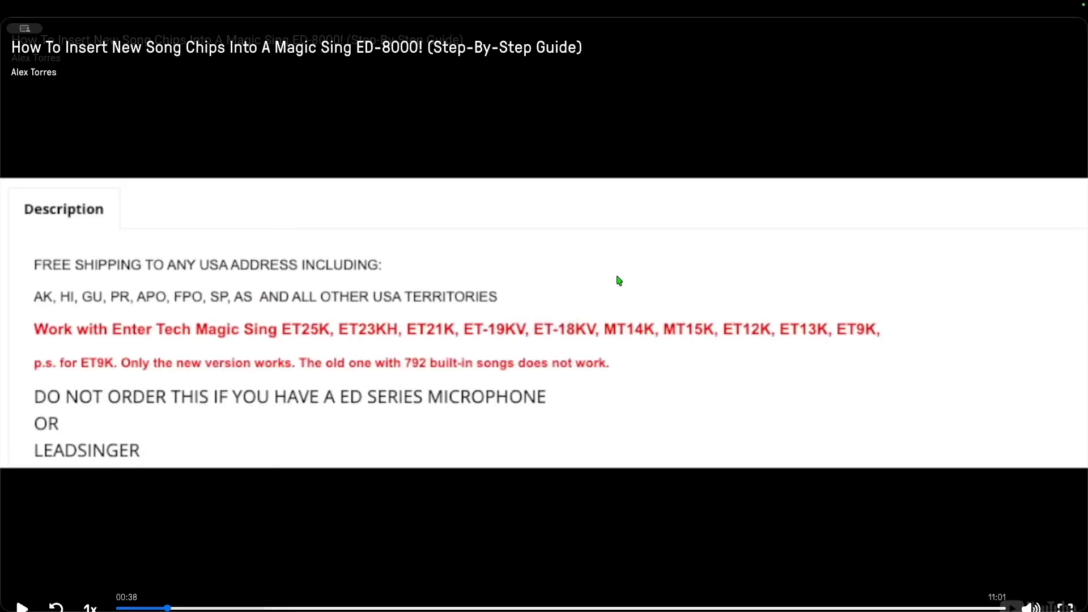
key(Escape)
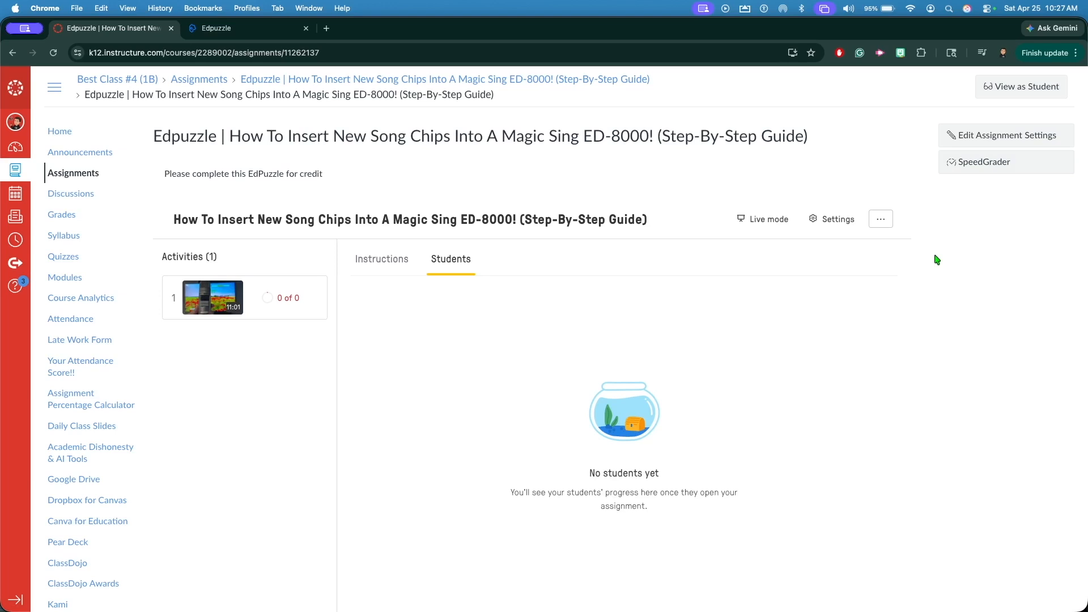
- In the teacher's Canvas account, set the assignment's external tool to load in a new tab and save the assignment
click(986, 140)
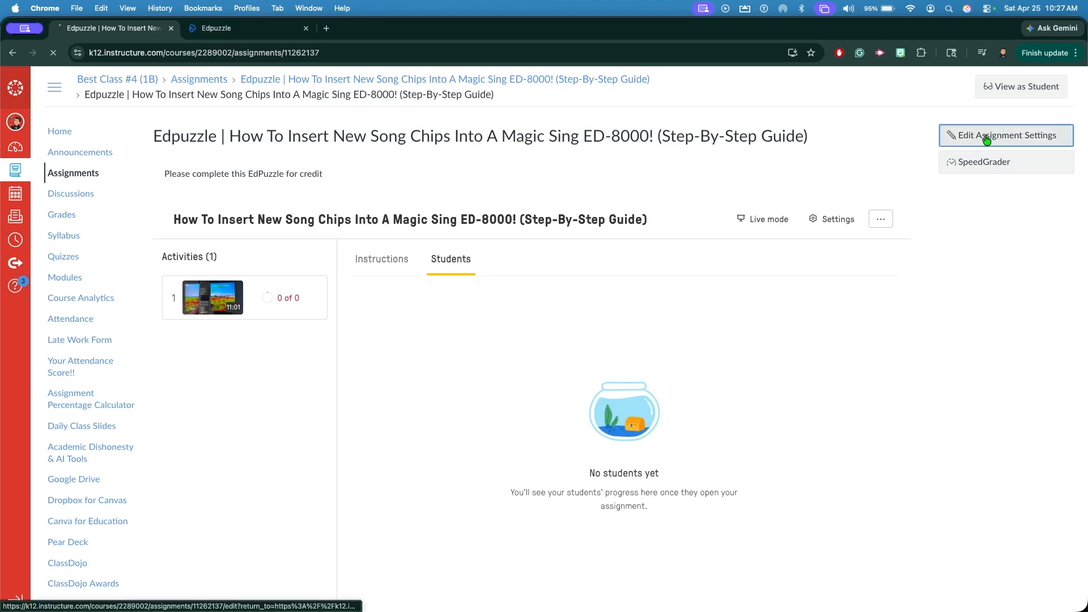
scroll(544, 368, down, 4)
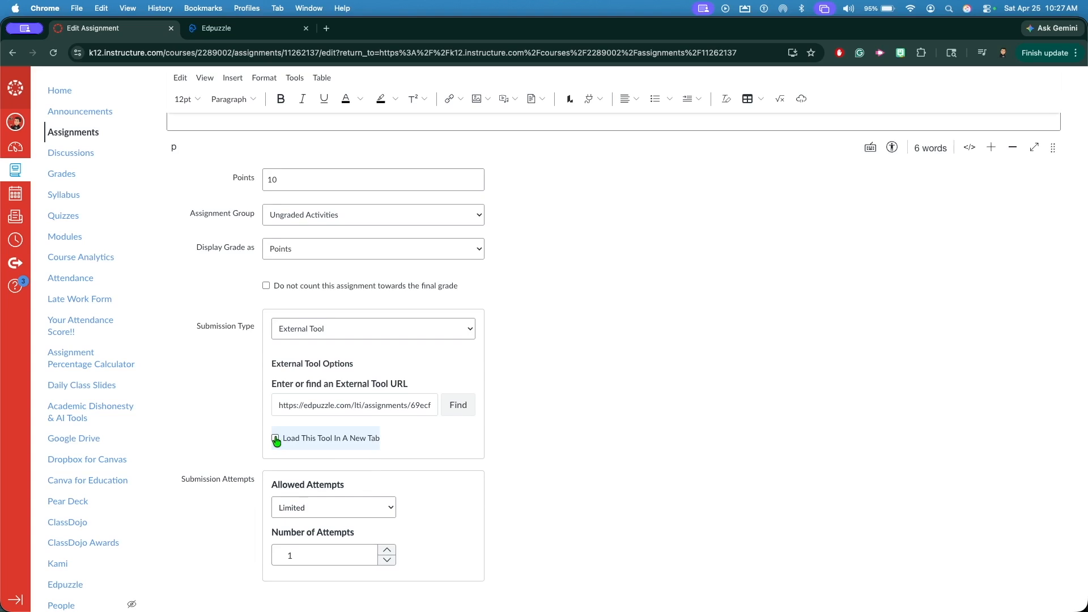
click(276, 440)
scroll(665, 454, down, 6)
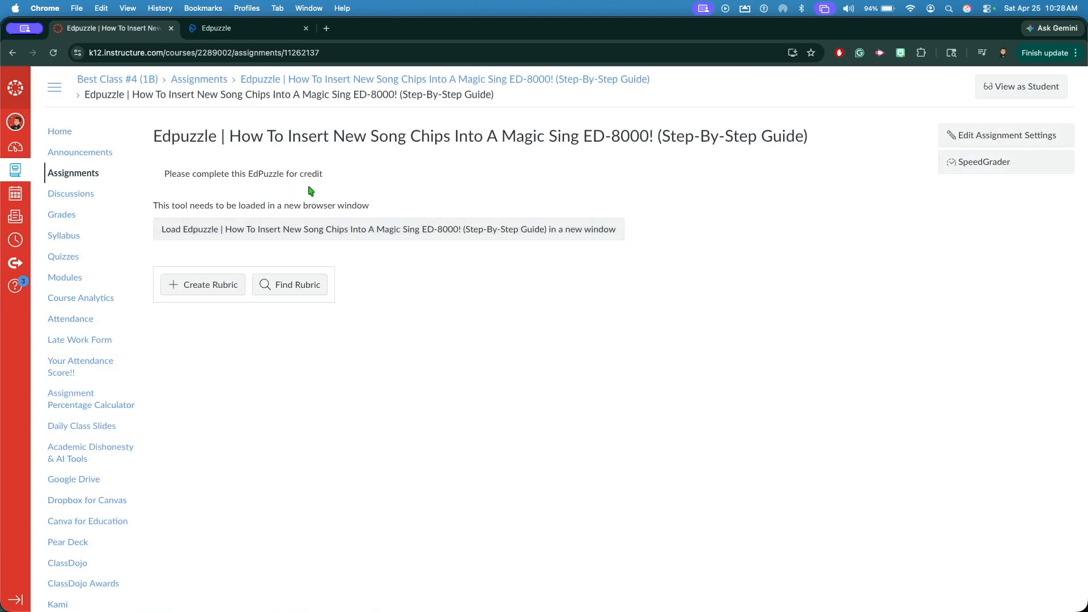
- Load the Edpuzzle assignment in a new window from the teacher's Canvas assignment page
triple_click(396, 206)
click(397, 190)
click(368, 237)
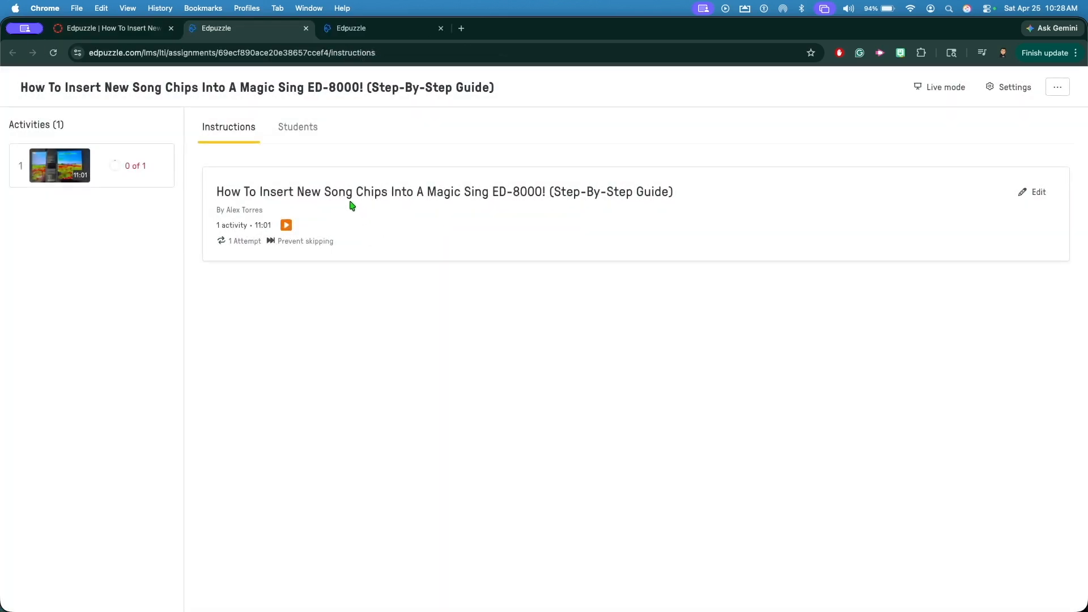
- In the student's Canvas account, check the new-window notice and load the Edpuzzle assignment in a new browser window
click(113, 28)
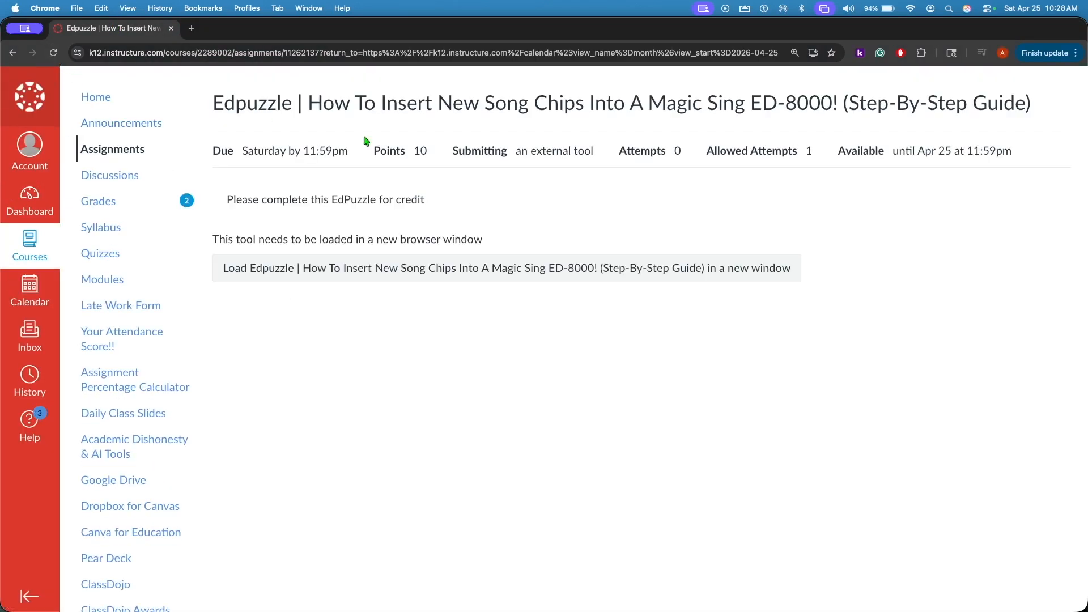
drag(291, 221, 587, 237)
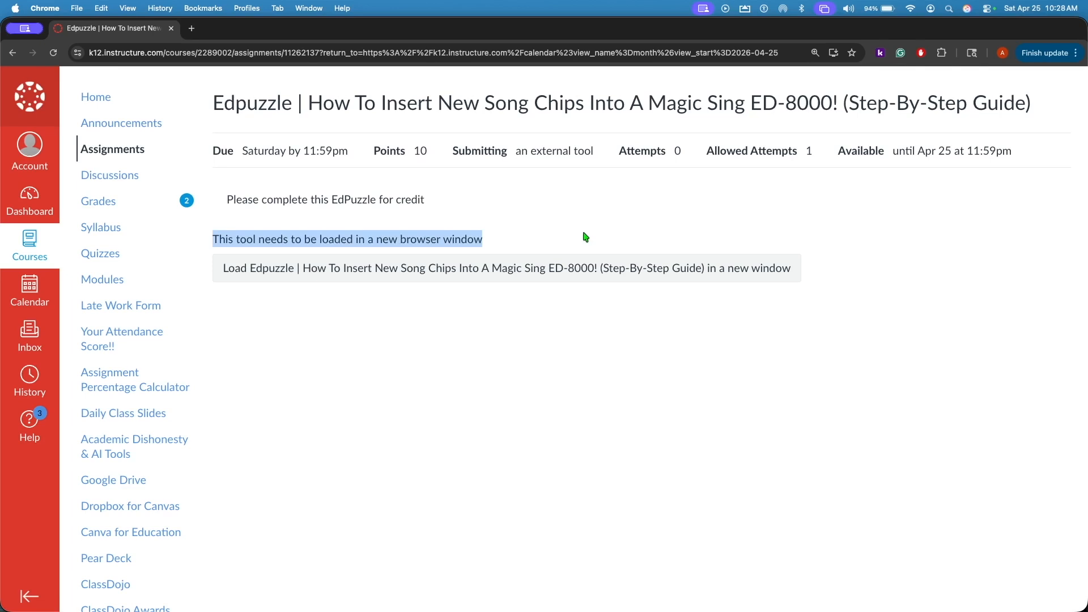
click(579, 233)
click(478, 268)
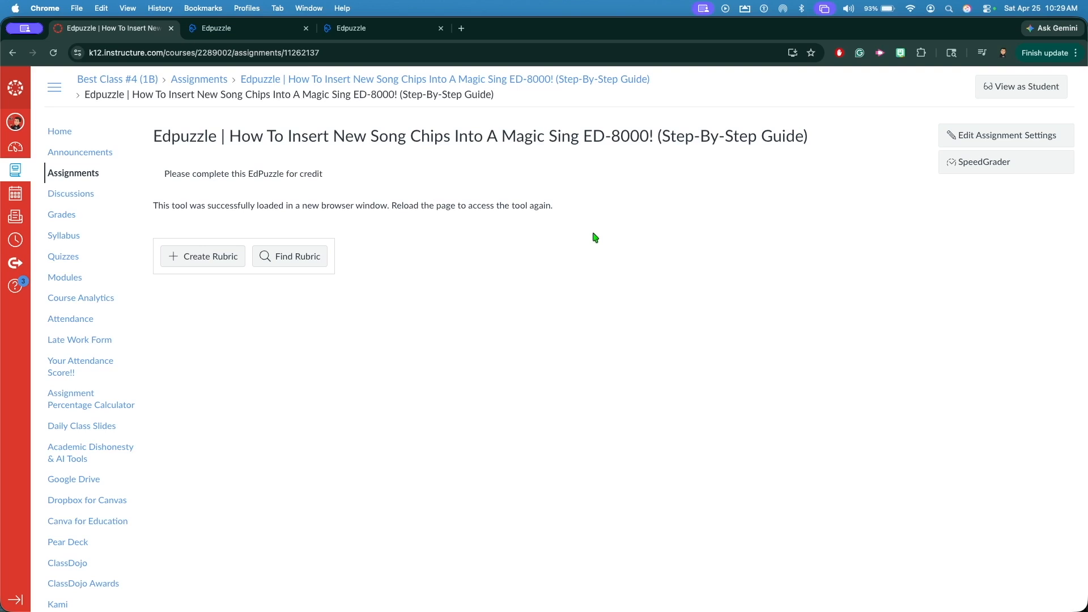
- In the teacher's browser, view the Edpuzzle assignment page in its separate tab and return to the Canvas assignment
click(234, 27)
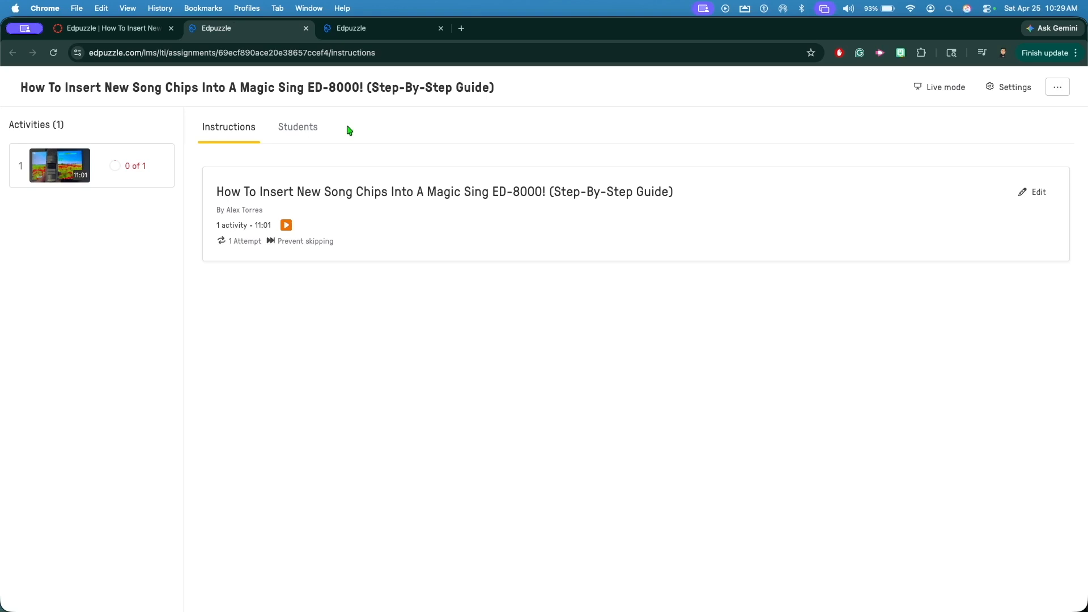
click(91, 30)
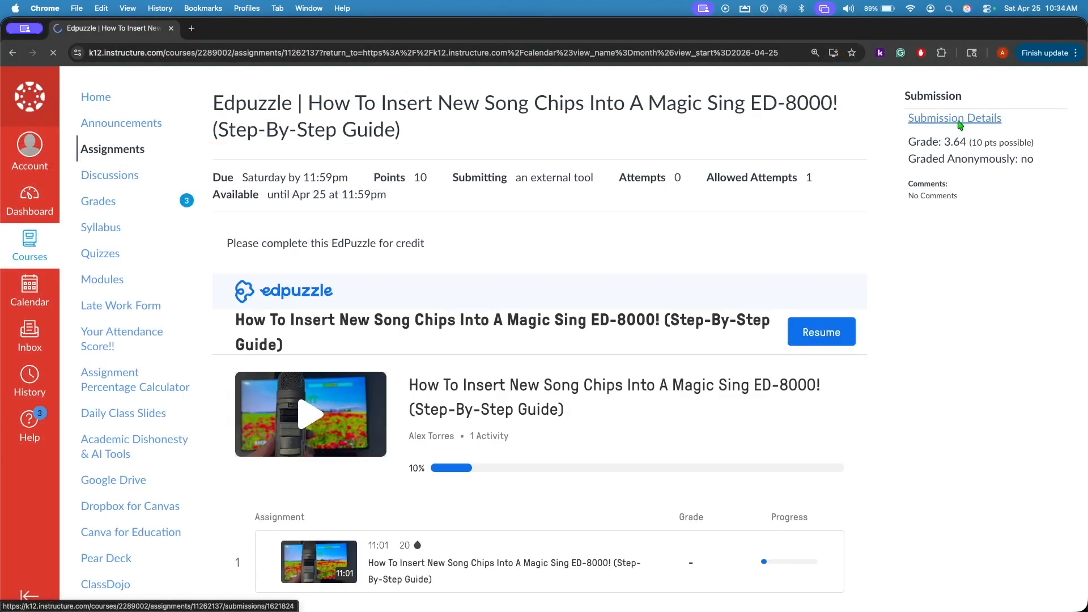
- Open the student's submission details for the song chips assignment and check the grade
click(961, 121)
drag(944, 165, 982, 161)
click(1065, 160)
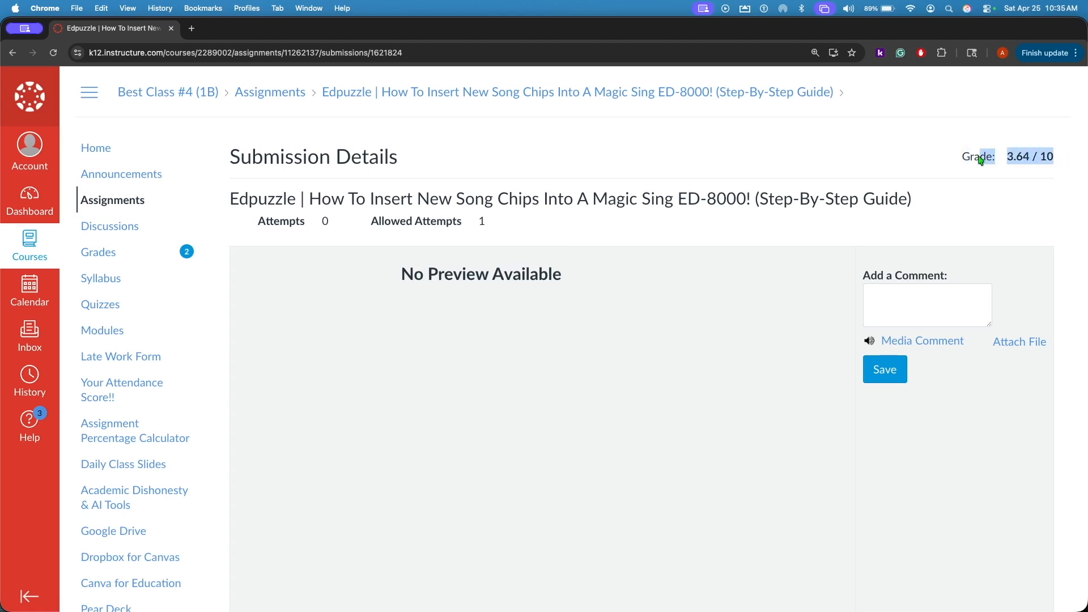
click(1005, 158)
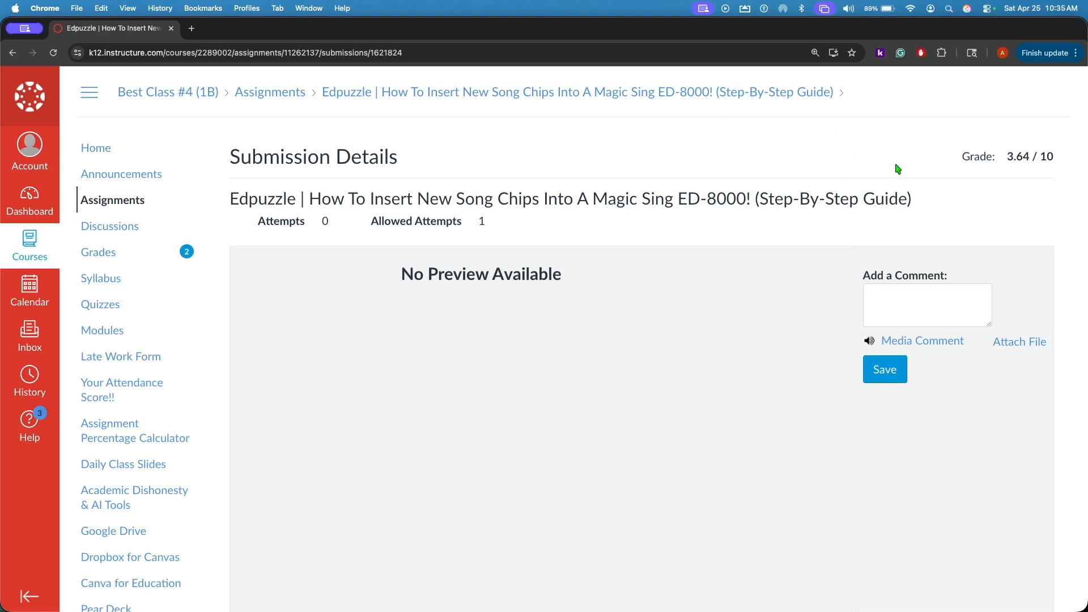
- Switch to the teacher's Canvas window and open the new student answers awaiting grading in the embedded Edpuzzle assignment
key(ctrl+Up)
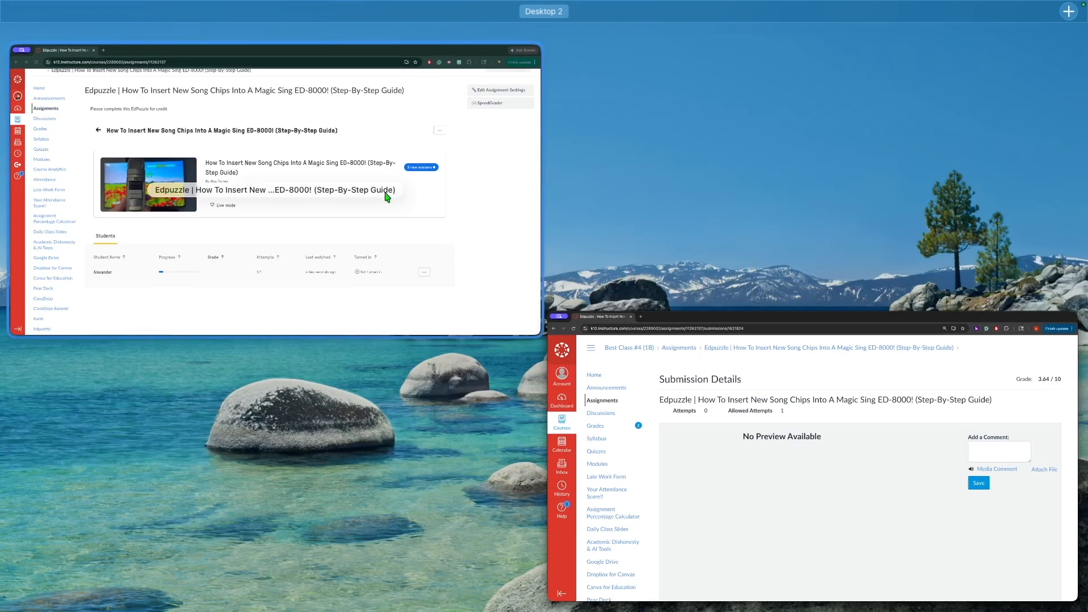
click(384, 194)
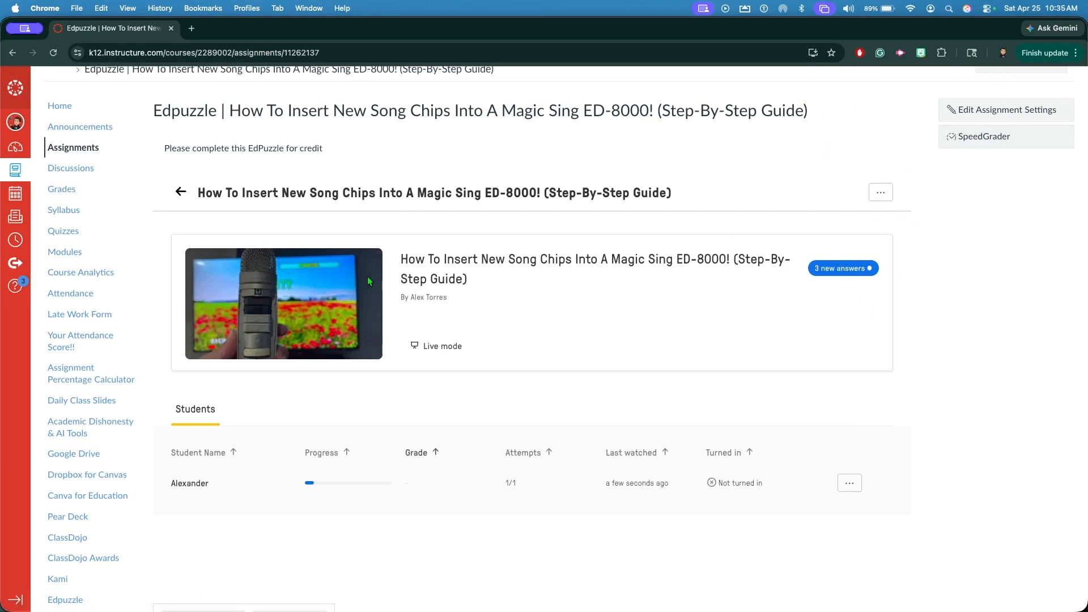
scroll(505, 175, up, 1)
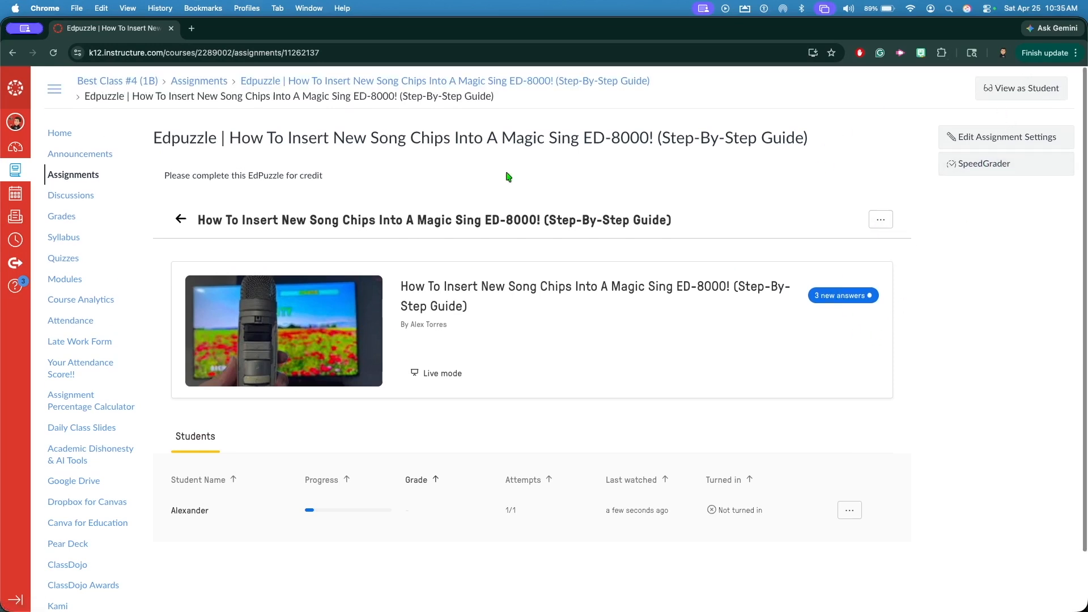
click(861, 294)
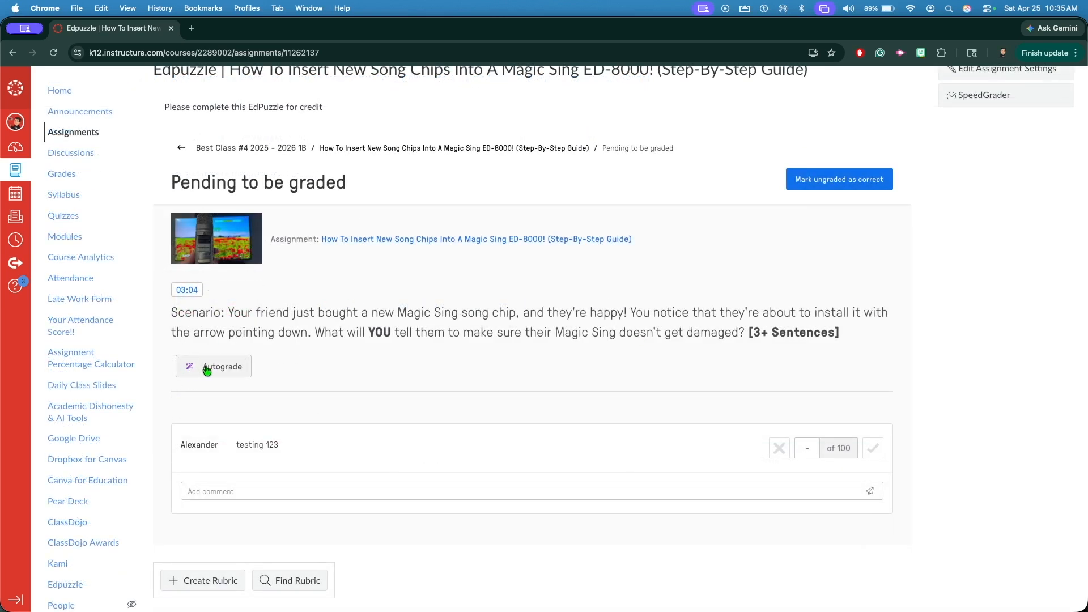
- Read the 03:04 scenario question and the student's written answer to it
triple_click(299, 310)
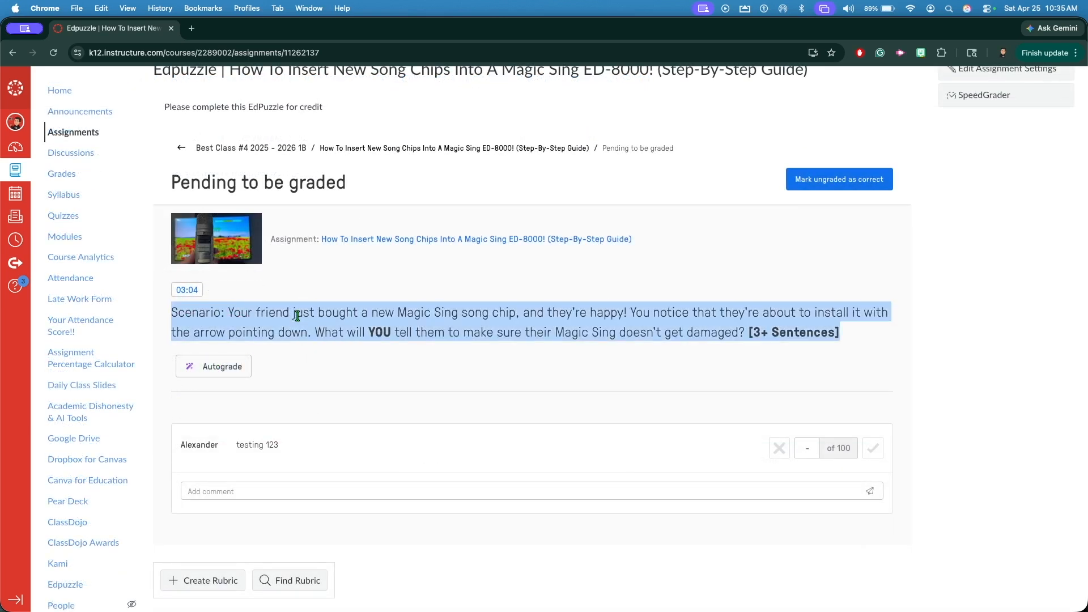
click(268, 383)
drag(196, 438, 318, 445)
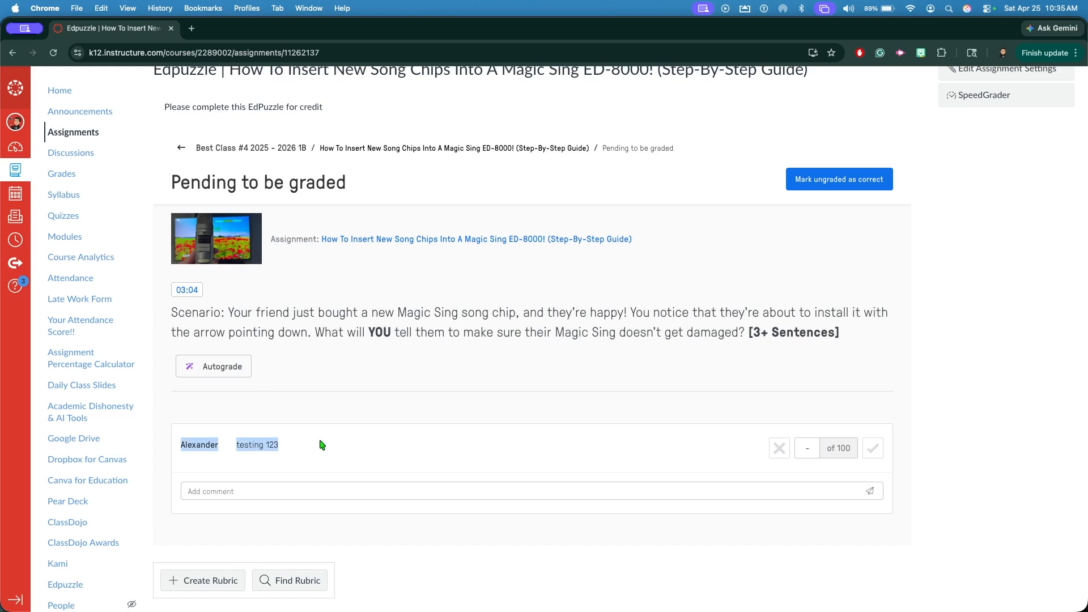
click(318, 445)
scroll(250, 447, down, 2)
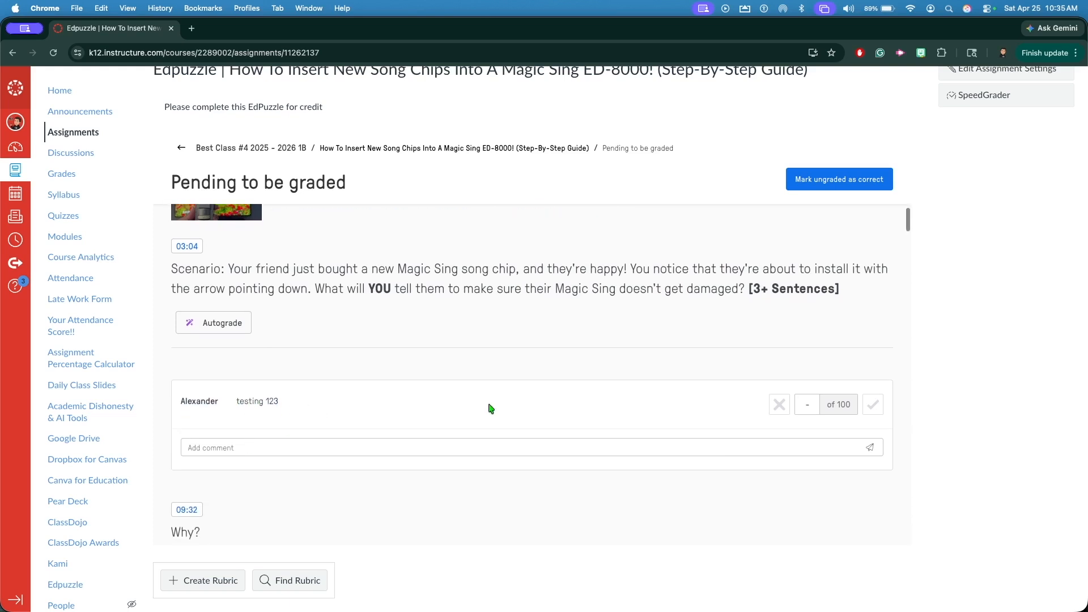
- Try marking the student's 03:04 scenario answer as incorrect and as correct
click(779, 403)
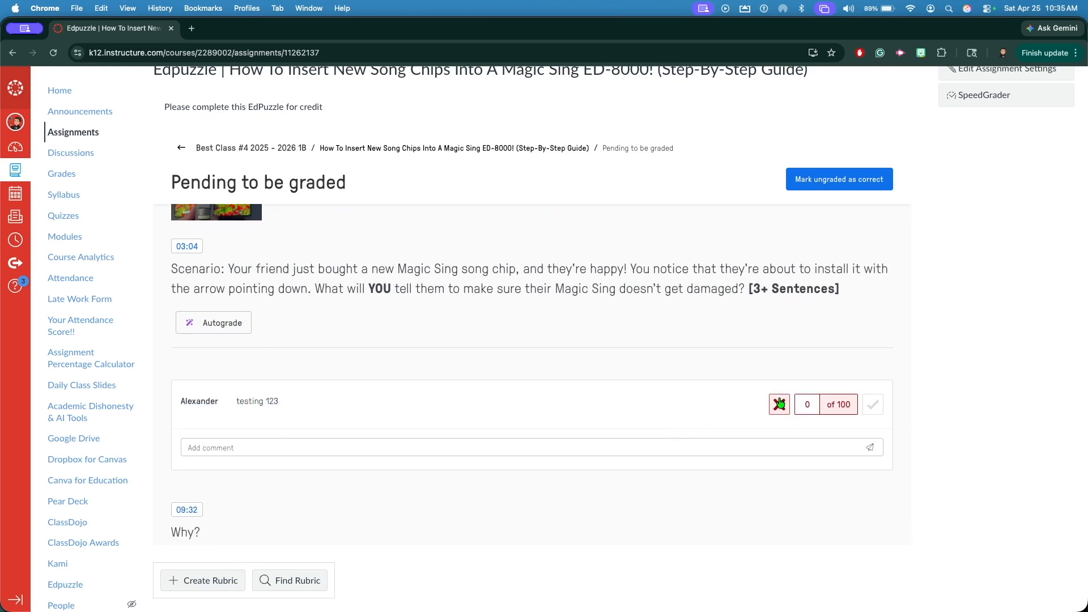
click(780, 403)
click(875, 406)
click(875, 405)
- Score the student's 03:04 scenario answer 90 out of 100
click(809, 403)
text(5)
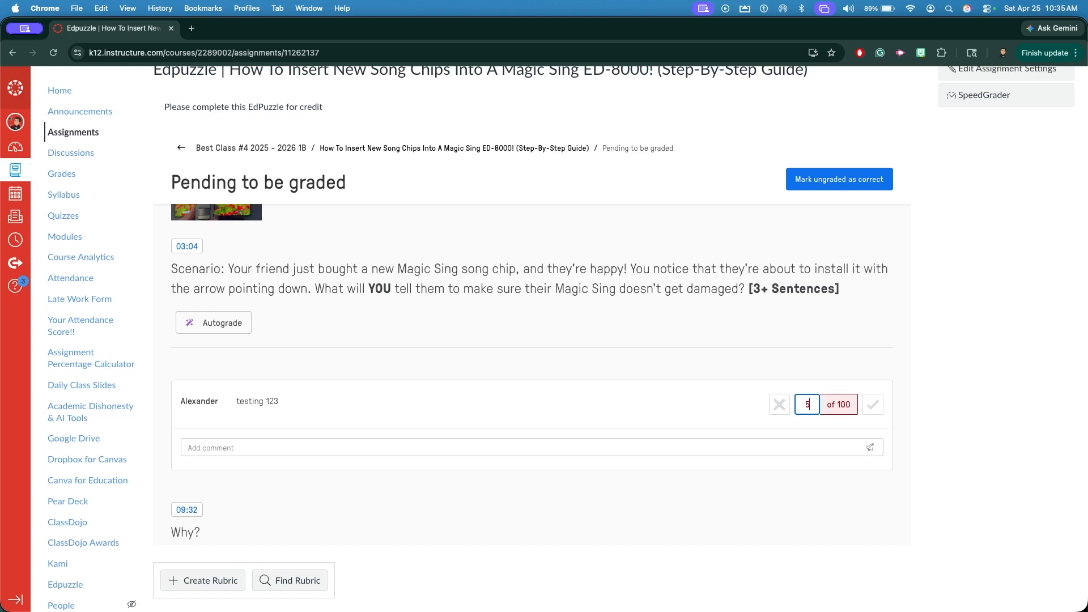
key(BackSpace)
text(90)
key(Return)
- Mark the student's answers to the 09:32 "Why?" question and the 10:53 "What did you learn in the video?" question as correct
scroll(678, 427, down, 2)
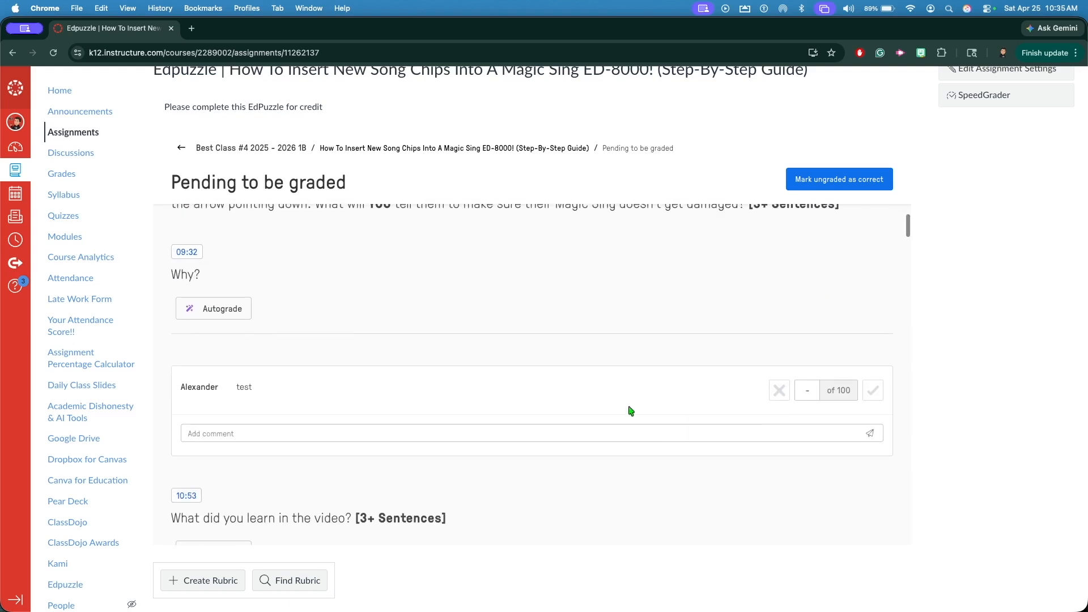
click(873, 390)
click(872, 462)
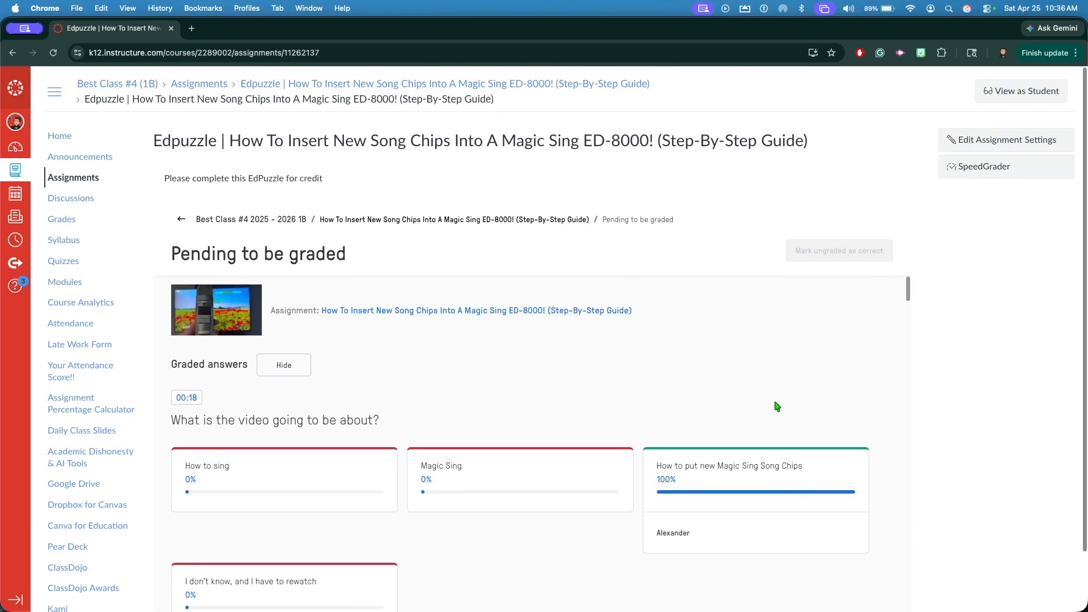
- Reload the submission details in the student's account to check the updated grade, and return to the teacher's assignment page
key(ctrl+Up)
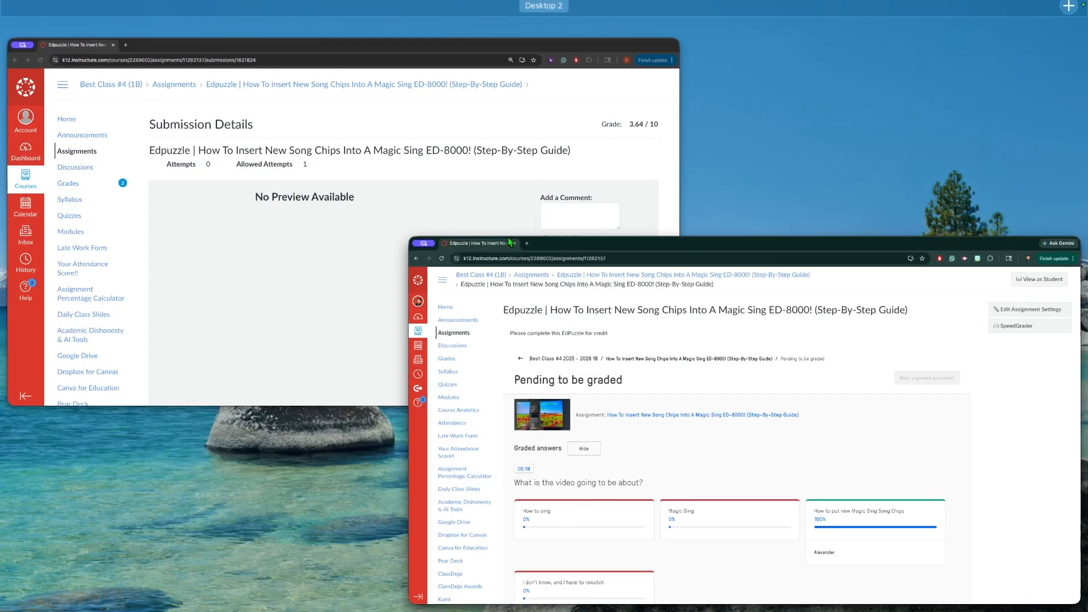
click(355, 245)
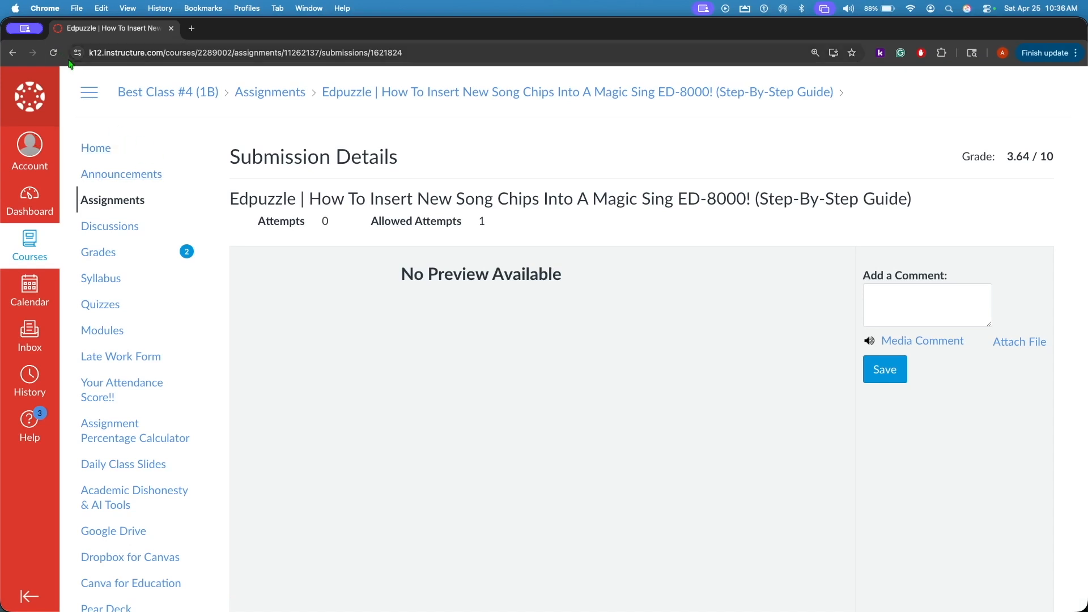
click(53, 52)
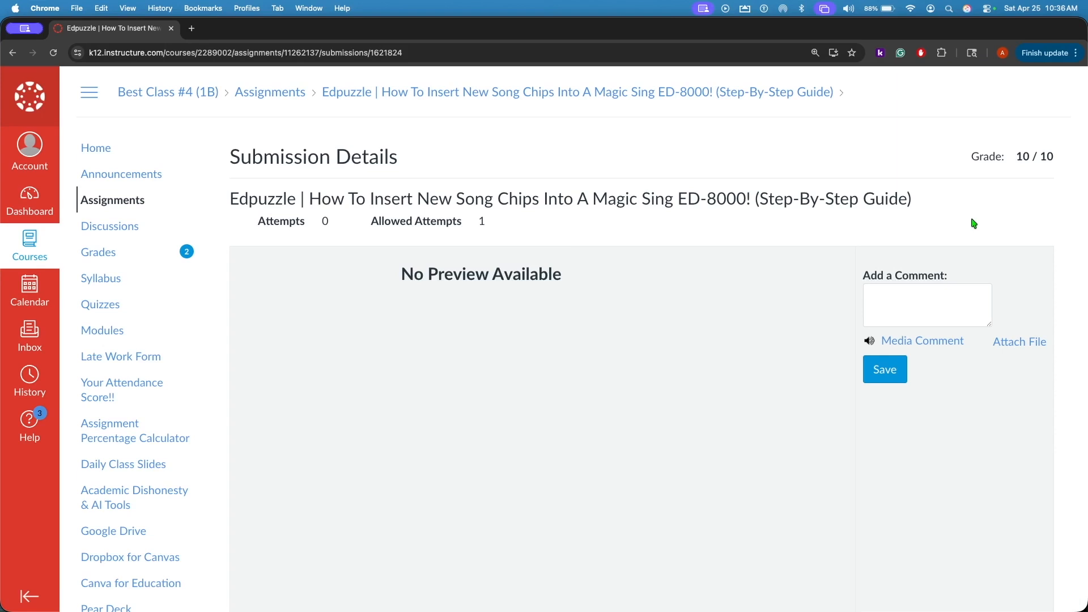
drag(973, 165, 1085, 166)
click(1029, 166)
drag(961, 167, 1074, 164)
click(1050, 183)
key(ctrl+Up)
click(444, 182)
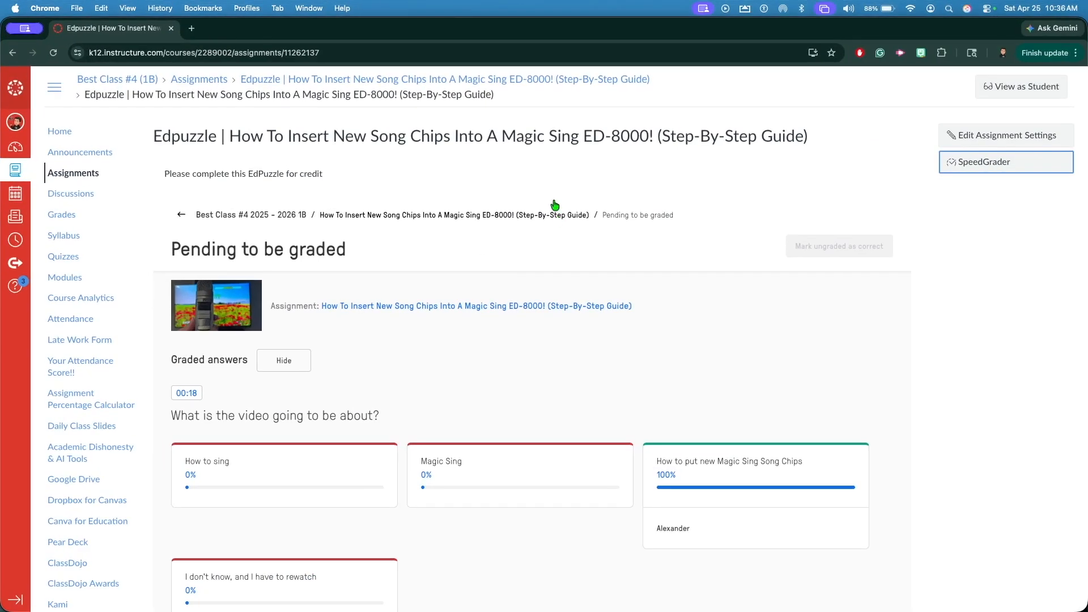